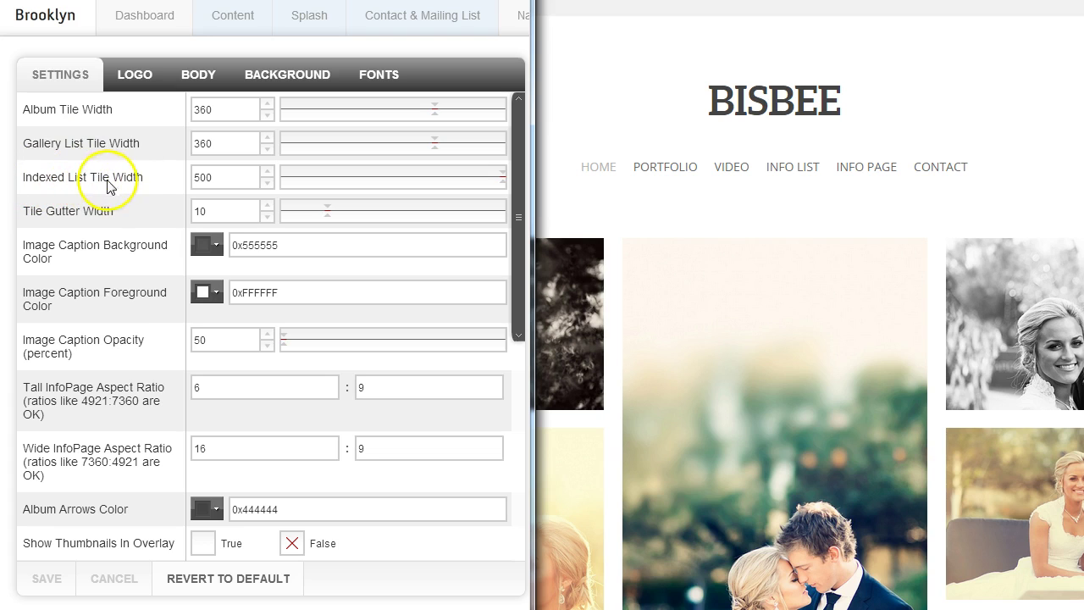
Step: Set the Gallery List Tile Width to 226
{"action": "left_click", "coordinate": [766, 39]}
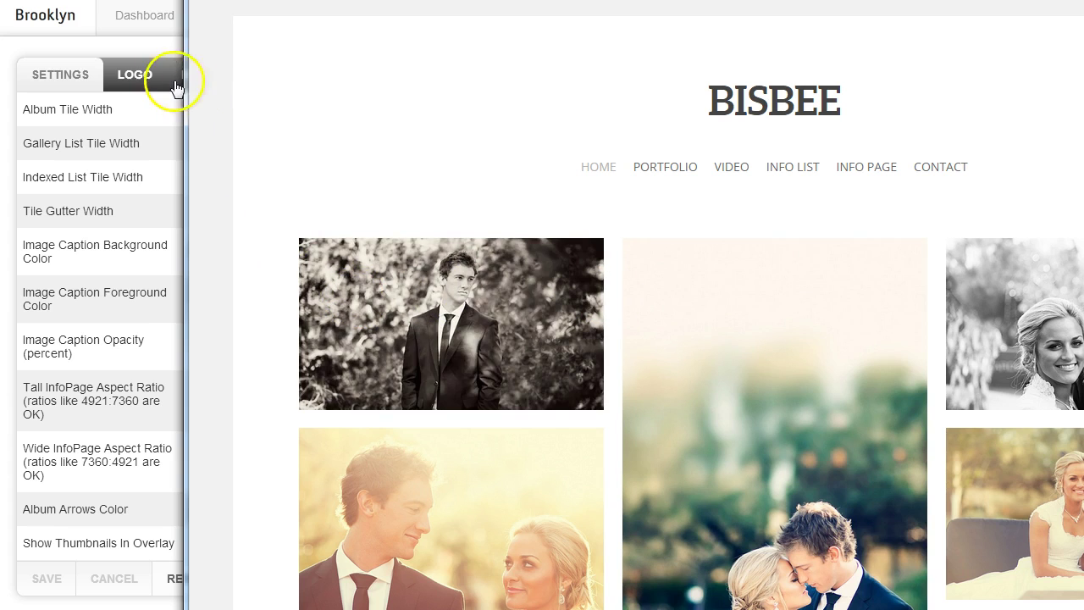
{"action": "left_click", "coordinate": [132, 43]}
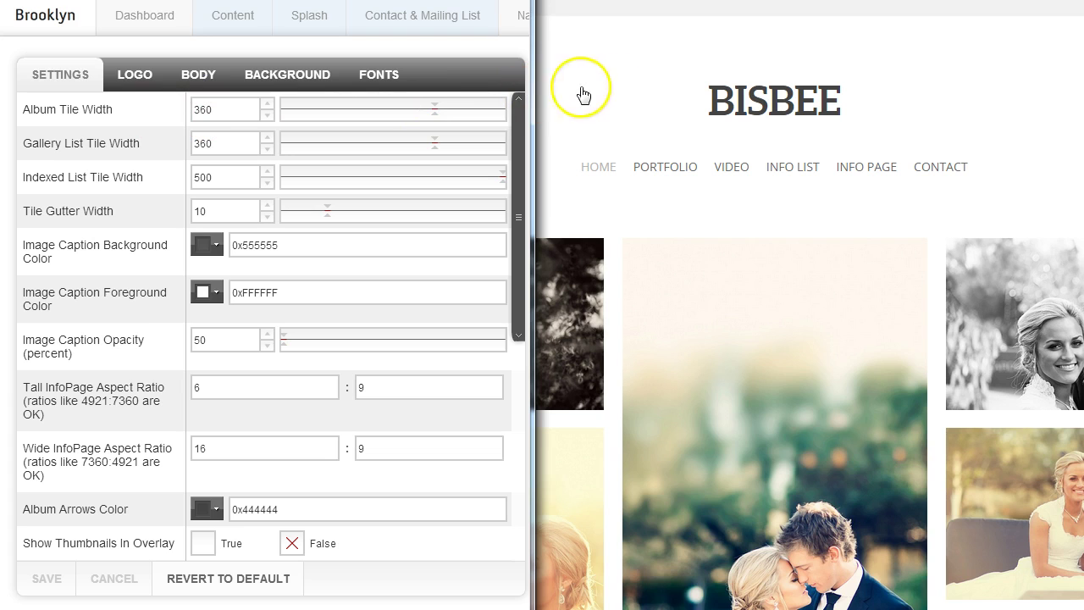
{"action": "left_click", "coordinate": [747, 40]}
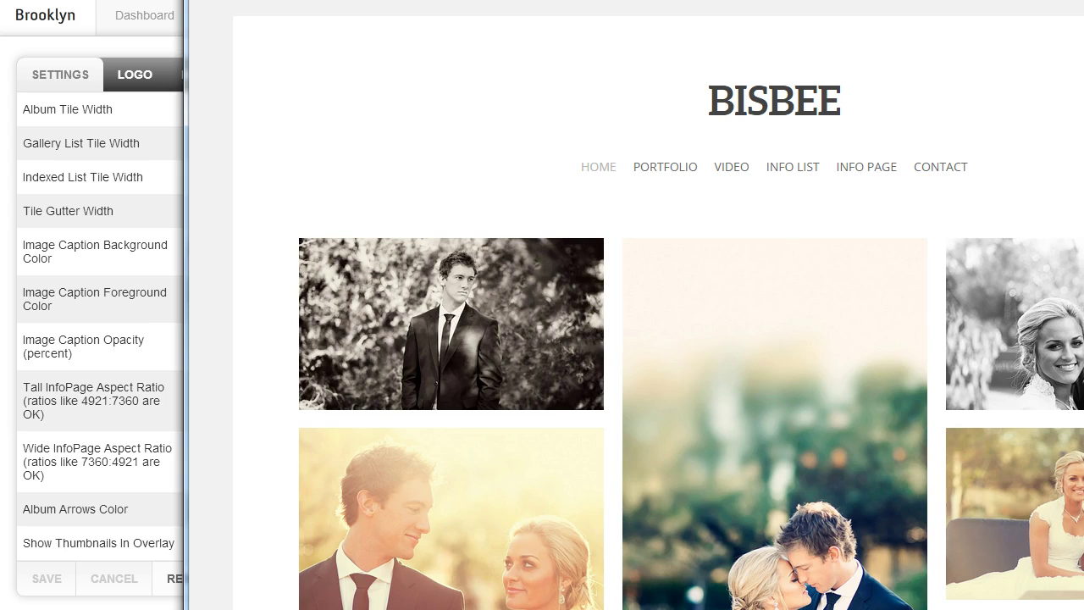
{"action": "left_click", "coordinate": [171, 45]}
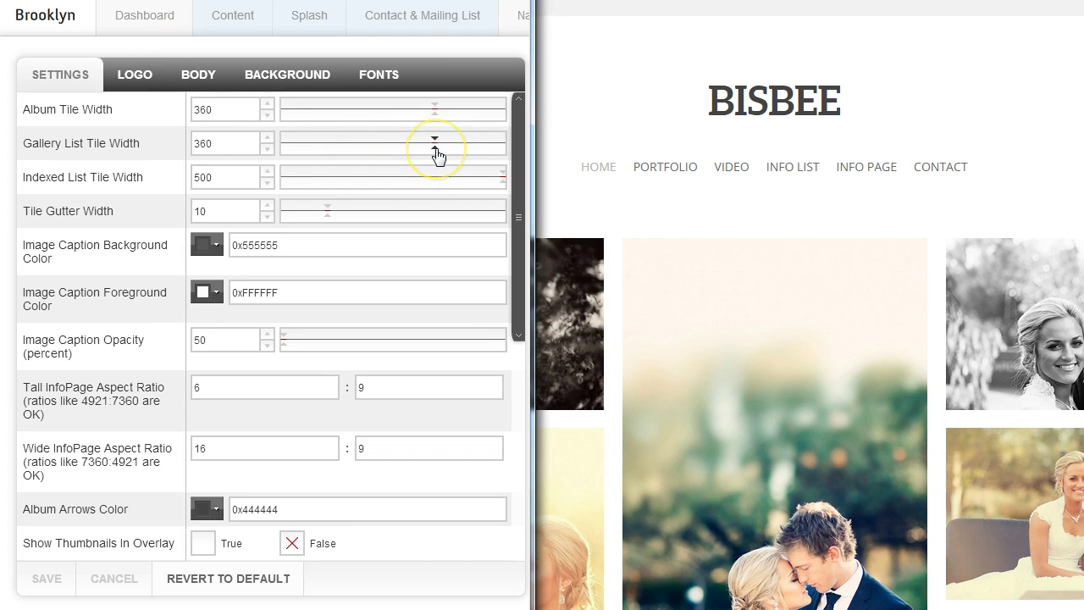
{"action": "left_click_drag", "start_coordinate": [432, 153], "coordinate": [386, 152]}
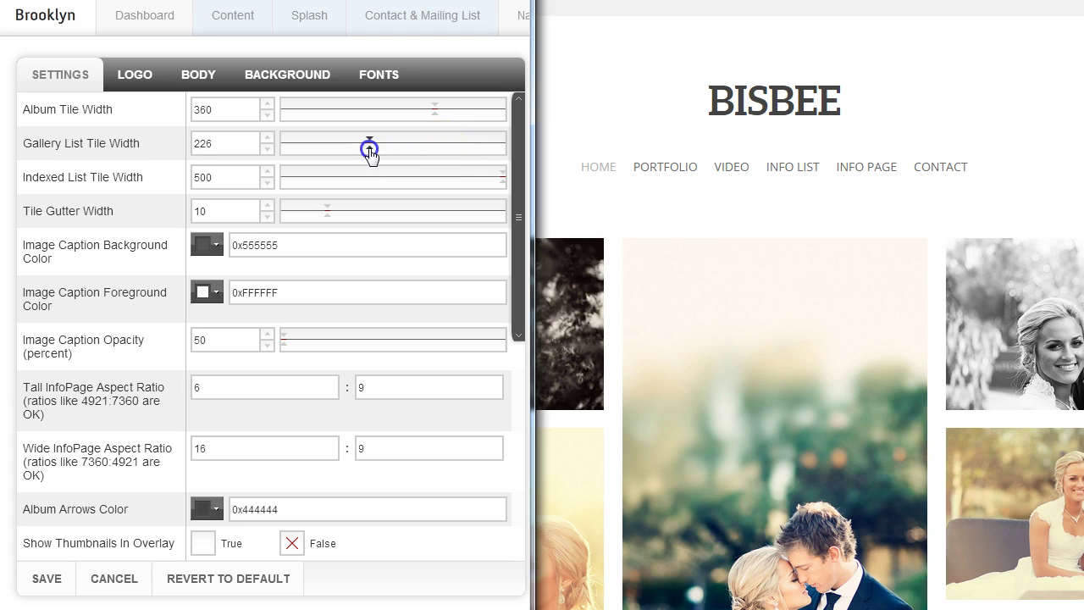
Step: Compare the tile widths and gutter spacing on the site's indexed list and home pages with the tile width and gutter settings
{"action": "left_click", "coordinate": [576, 1]}
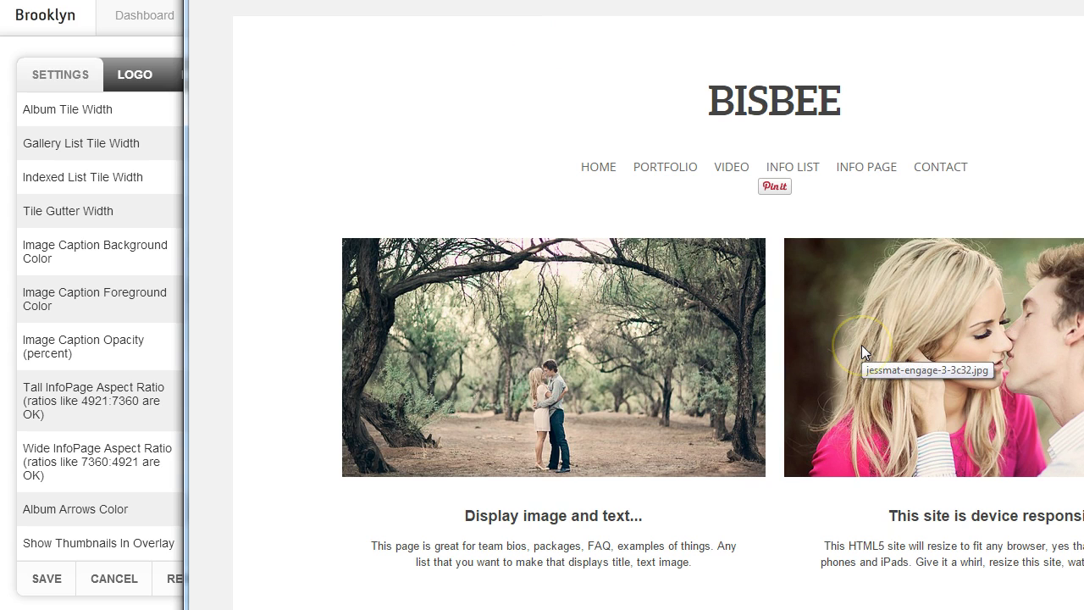
{"action": "scroll", "coordinate": [863, 346], "scroll_direction": "down", "scroll_amount": 6}
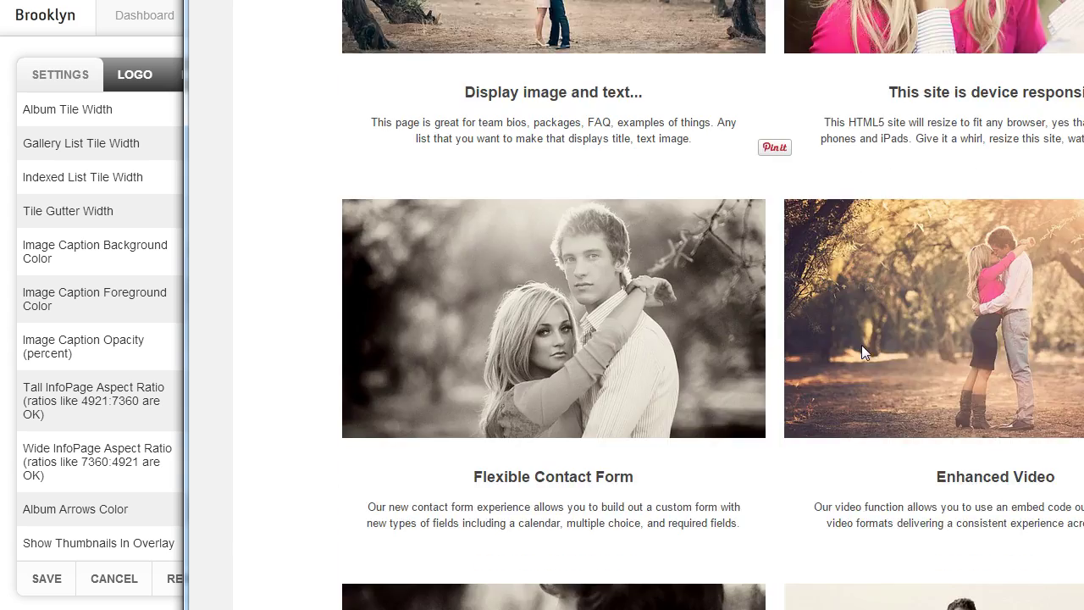
{"action": "scroll", "coordinate": [861, 345], "scroll_direction": "down", "scroll_amount": 3}
{"action": "scroll", "coordinate": [861, 345], "scroll_direction": "up", "scroll_amount": 9}
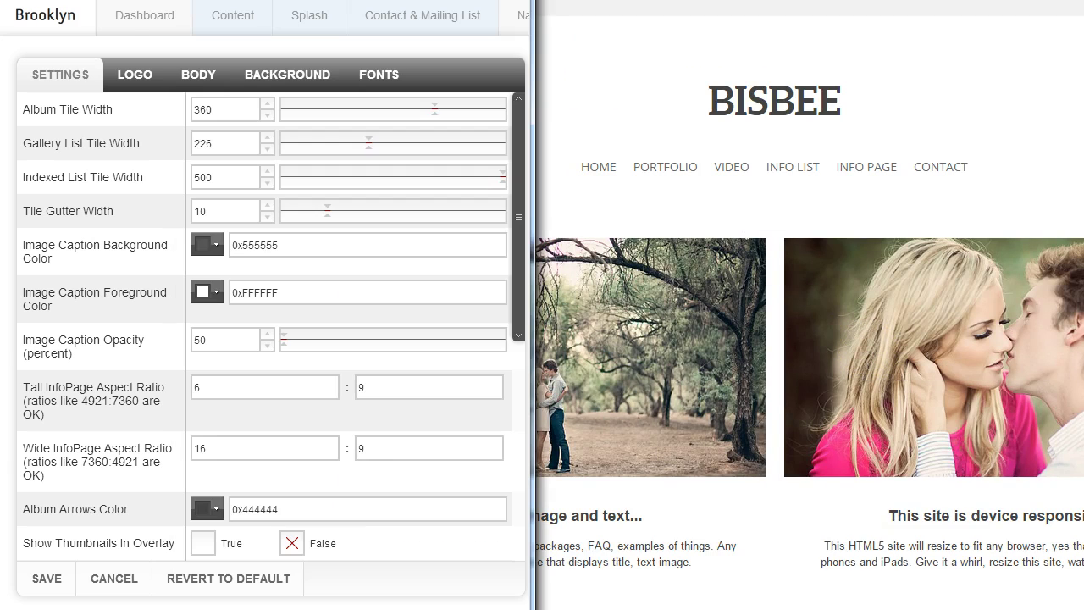
{"action": "left_click_drag", "start_coordinate": [218, 177], "coordinate": [181, 180]}
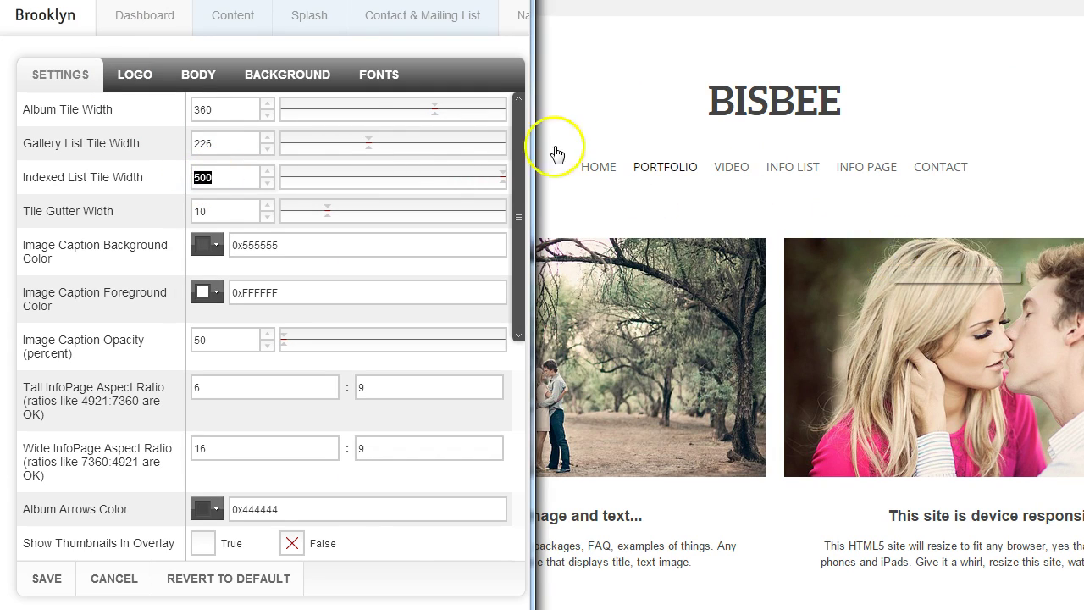
{"action": "left_click", "coordinate": [211, 145]}
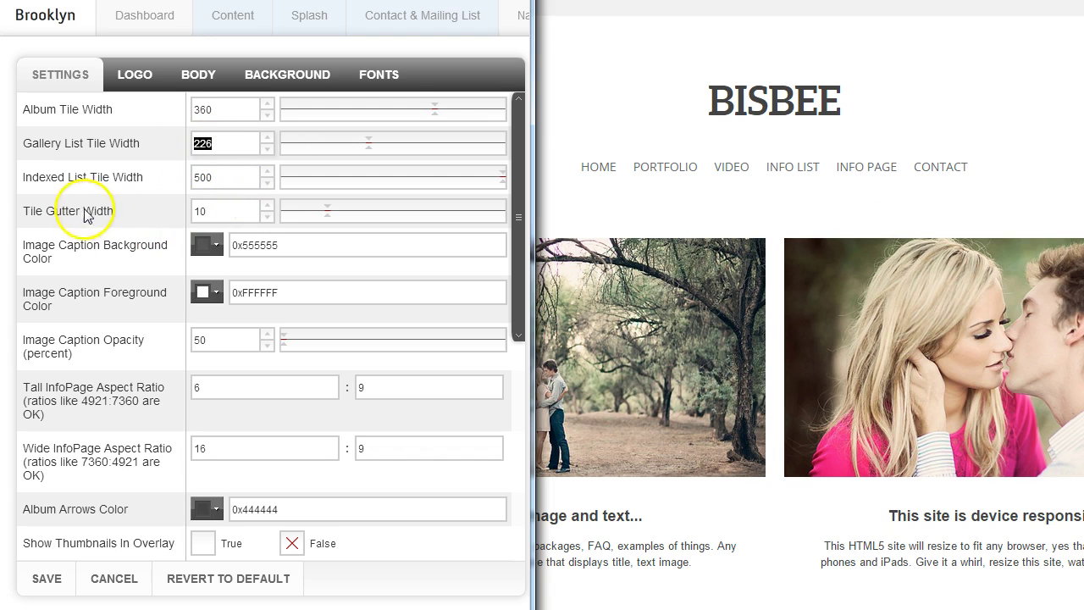
{"action": "left_click", "coordinate": [773, 257]}
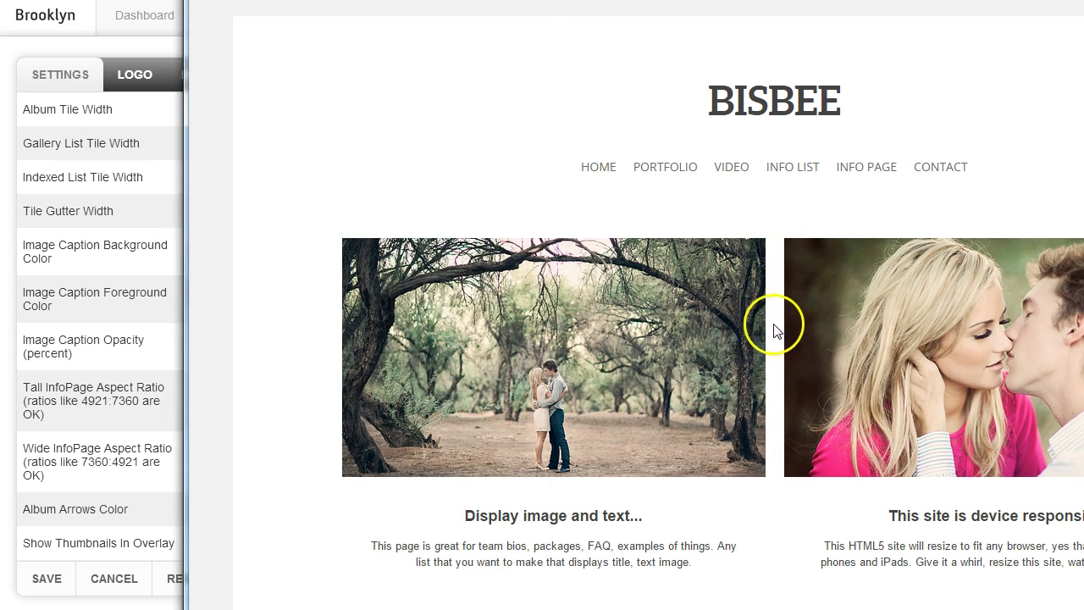
{"action": "left_click", "coordinate": [652, 161]}
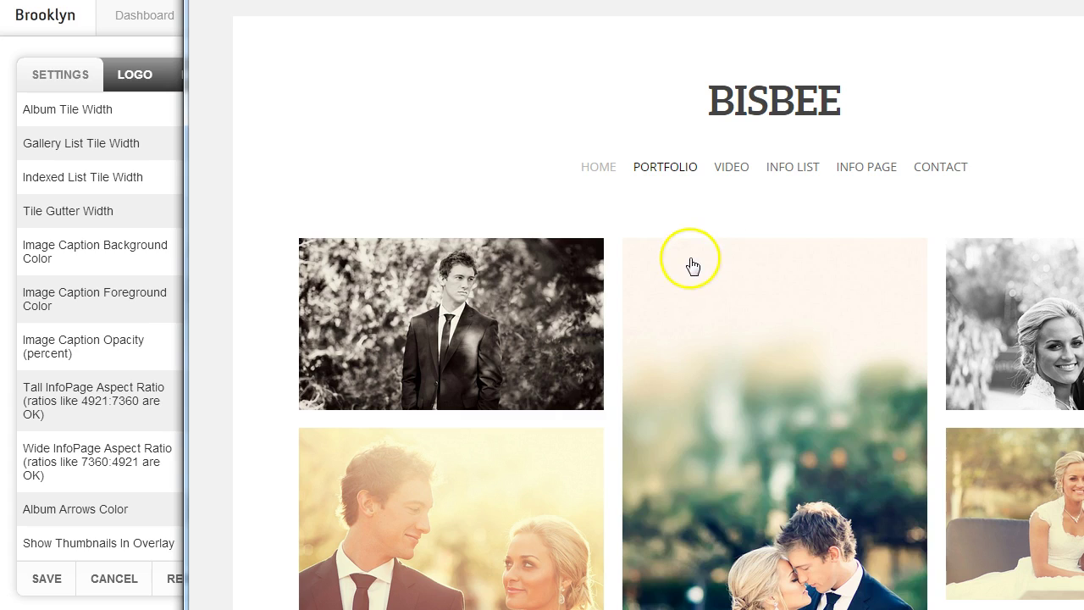
{"action": "mouse_move", "coordinate": [143, 43]}
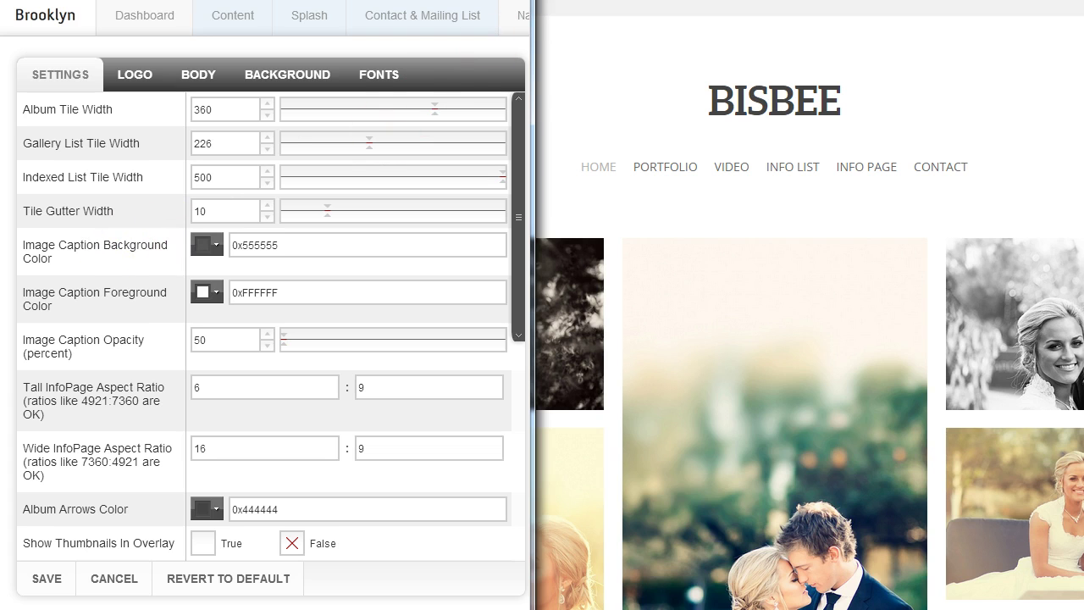
Step: Set the Image Caption Foreground Color to 0xB6B929, using the info page's image captions as reference
{"action": "scroll", "coordinate": [774, 224], "scroll_direction": "down", "scroll_amount": 4}
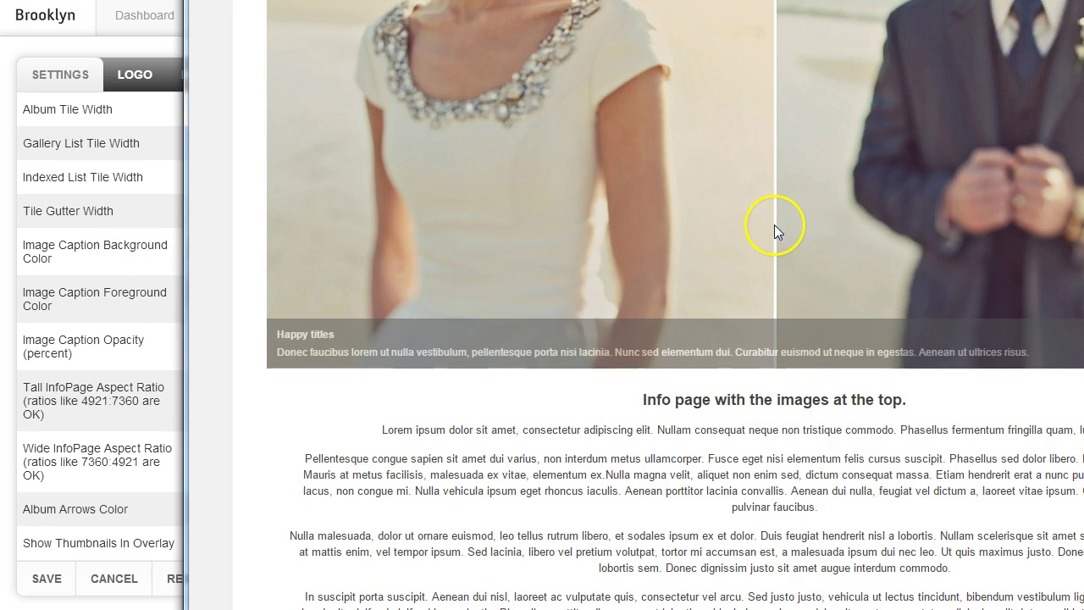
{"action": "scroll", "coordinate": [774, 224], "scroll_direction": "down", "scroll_amount": 1}
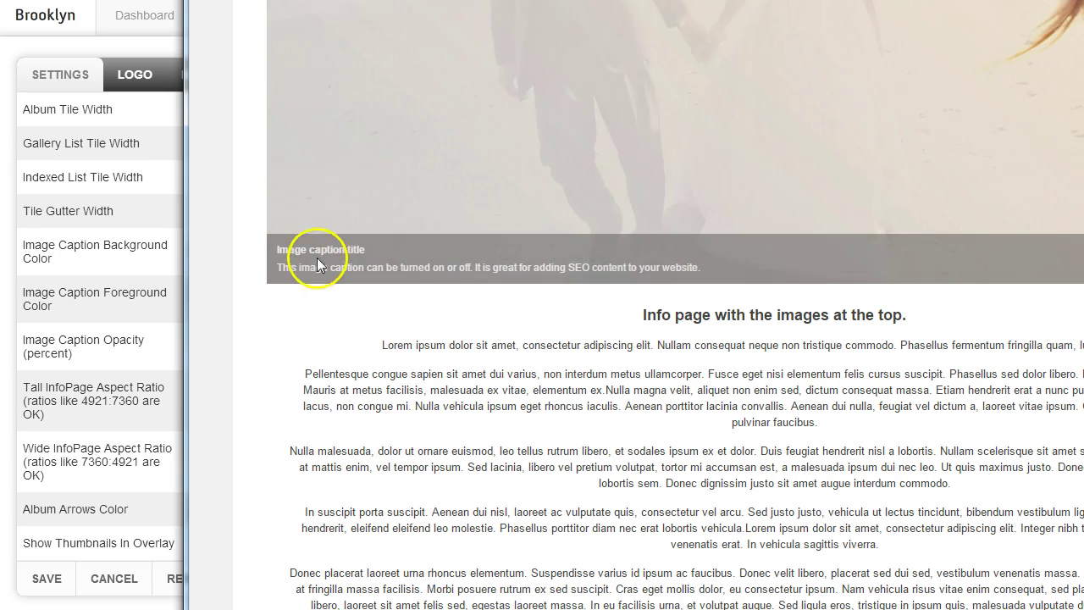
{"action": "left_click", "coordinate": [174, 280]}
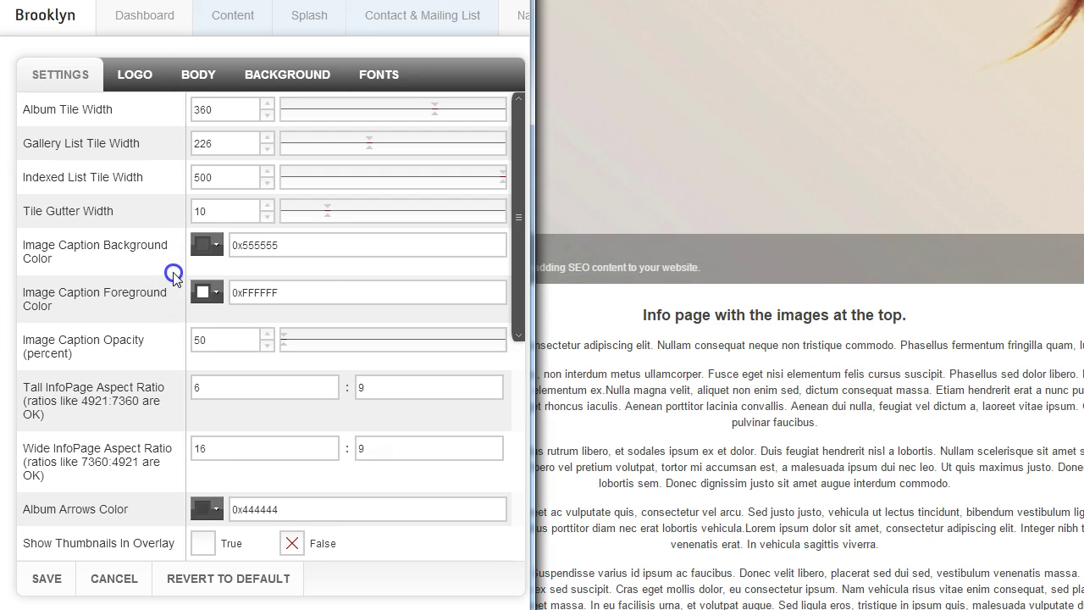
{"action": "double_click", "coordinate": [283, 244]}
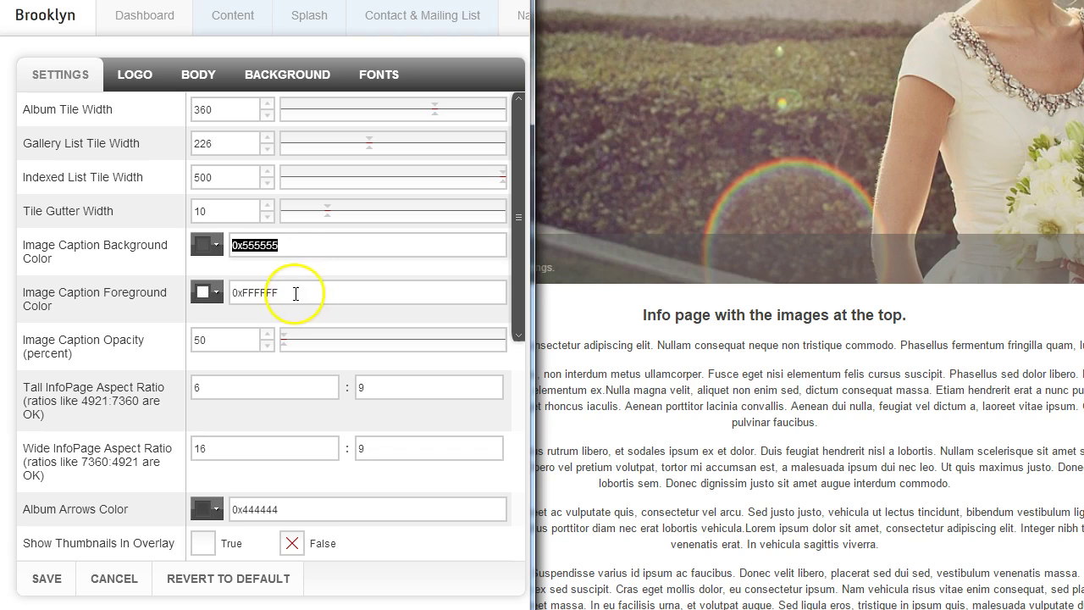
{"action": "left_click_drag", "start_coordinate": [296, 293], "coordinate": [224, 293]}
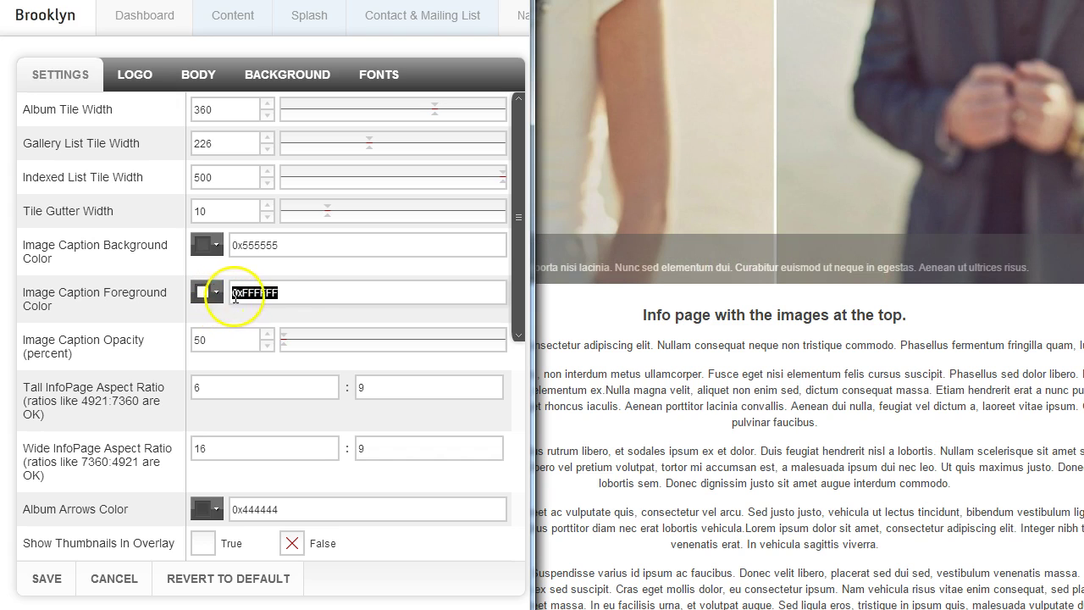
{"action": "left_click", "coordinate": [228, 290]}
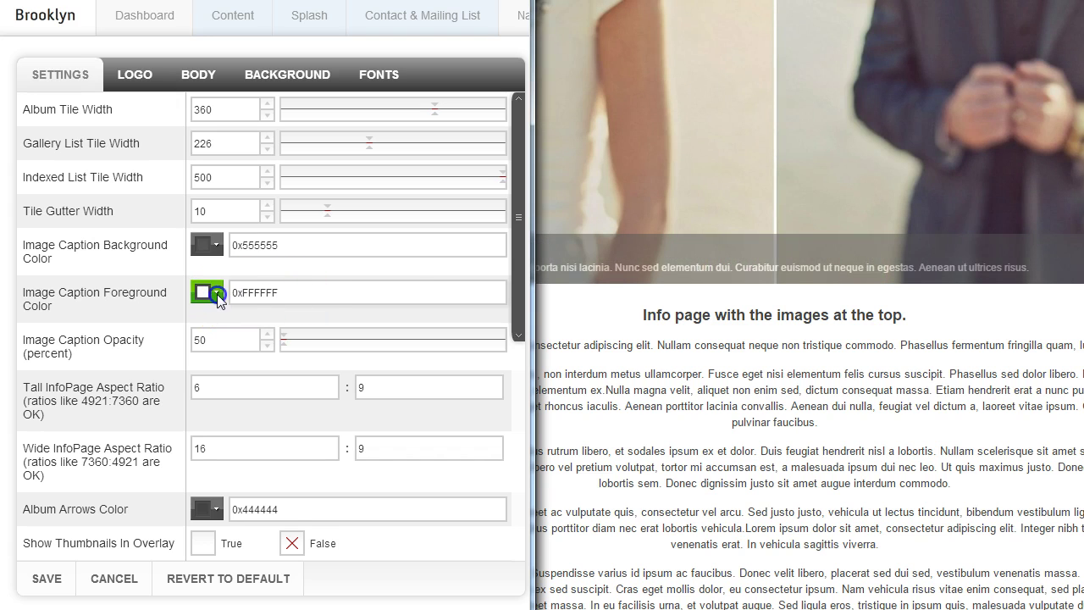
{"action": "left_click", "coordinate": [217, 293]}
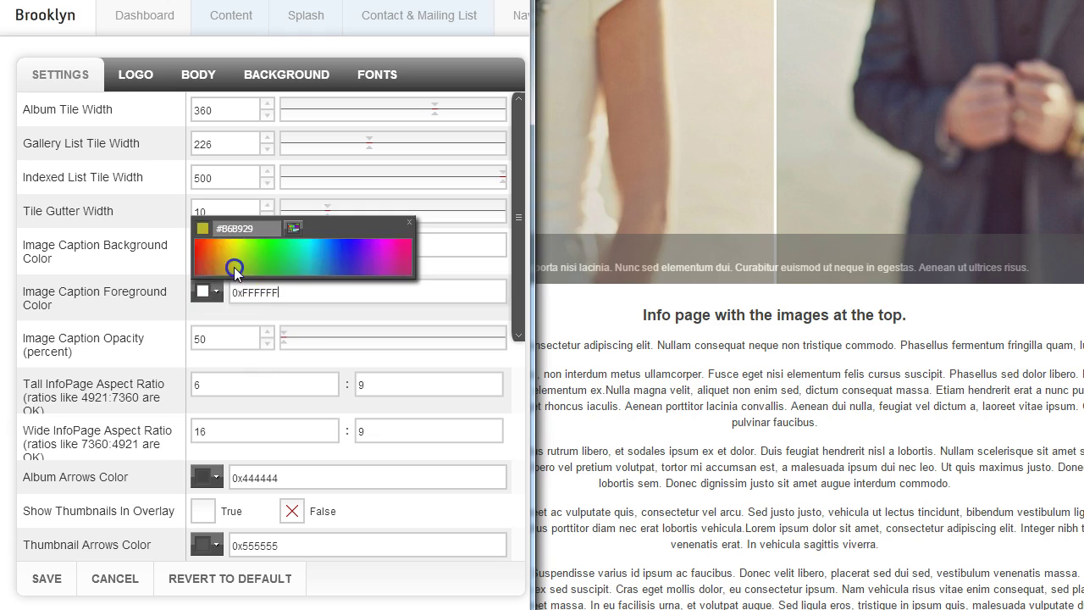
{"action": "left_click", "coordinate": [234, 268]}
{"action": "left_click_drag", "start_coordinate": [280, 293], "coordinate": [248, 299]}
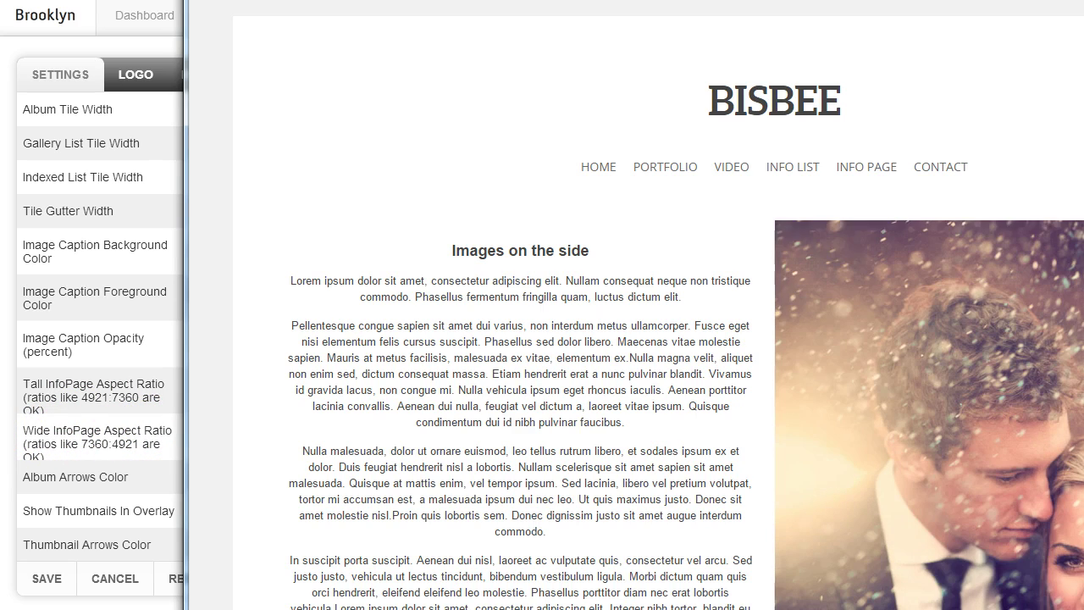
Step: Examine the info pages with images at the side and at the top against the Tall and Wide InfoPage Aspect Ratio settings
{"action": "scroll", "coordinate": [827, 203], "scroll_direction": "down", "scroll_amount": 4}
{"action": "scroll", "coordinate": [833, 211], "scroll_direction": "up", "scroll_amount": 2}
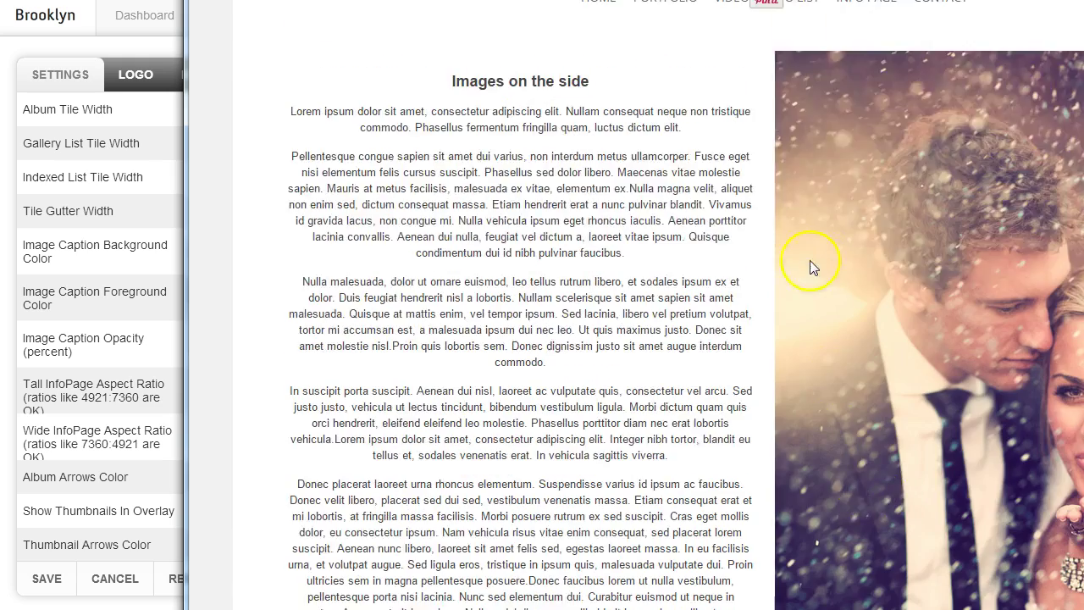
{"action": "scroll", "coordinate": [811, 263], "scroll_direction": "up", "scroll_amount": 2}
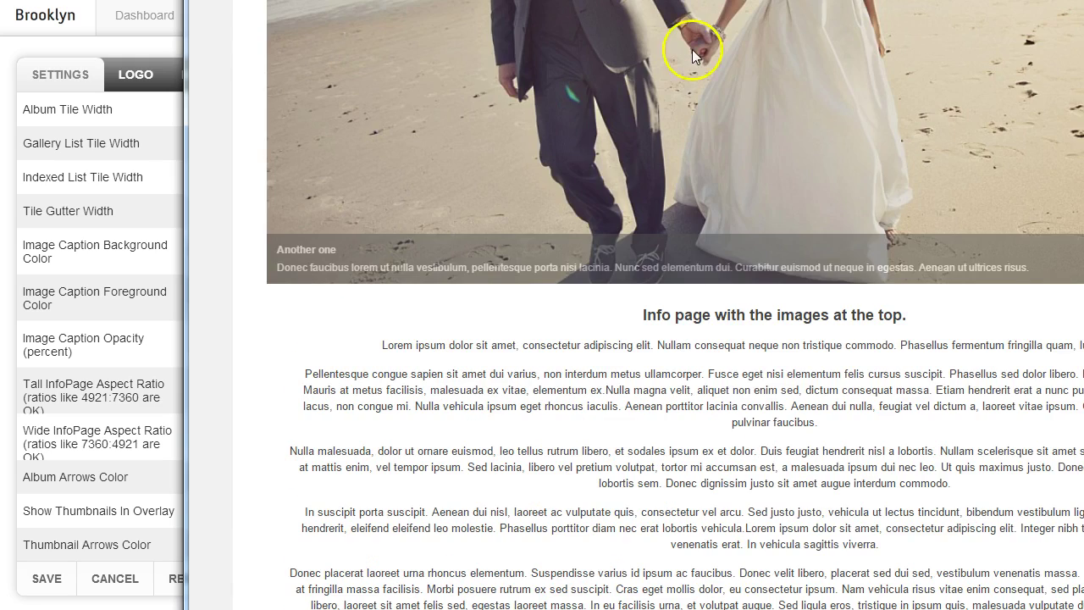
{"action": "scroll", "coordinate": [776, 202], "scroll_direction": "up", "scroll_amount": 5}
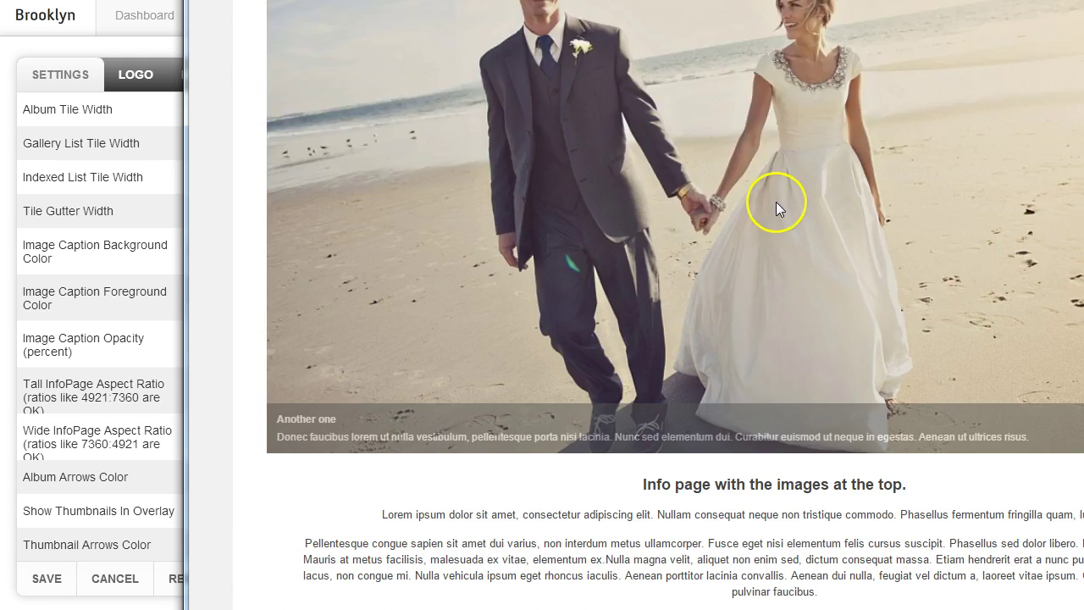
{"action": "scroll", "coordinate": [781, 209], "scroll_direction": "down", "scroll_amount": 3}
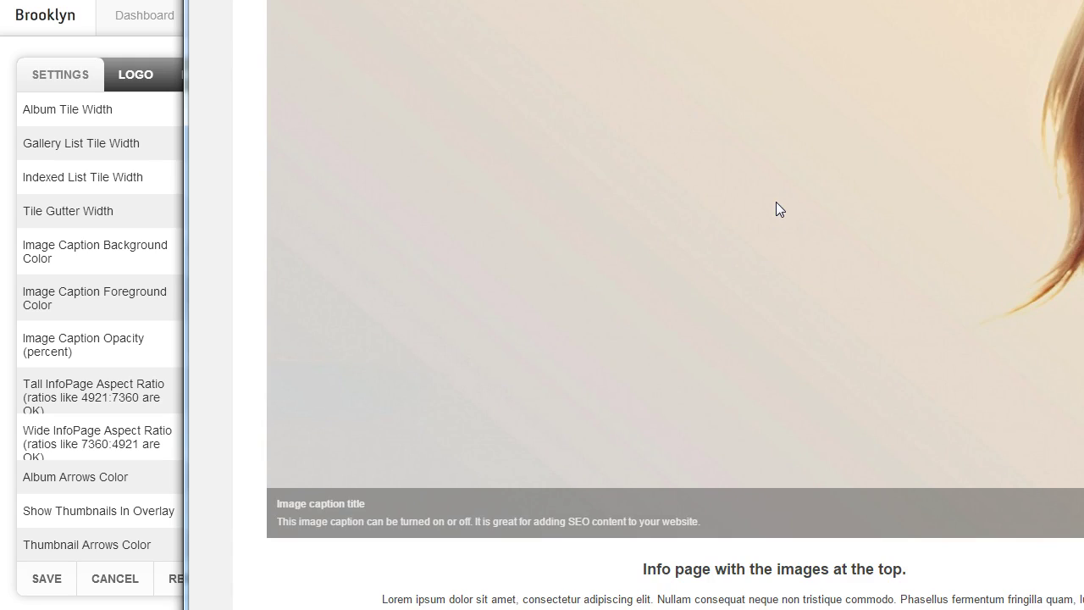
{"action": "scroll", "coordinate": [780, 209], "scroll_direction": "down", "scroll_amount": 4}
{"action": "scroll", "coordinate": [777, 209], "scroll_direction": "up", "scroll_amount": 6}
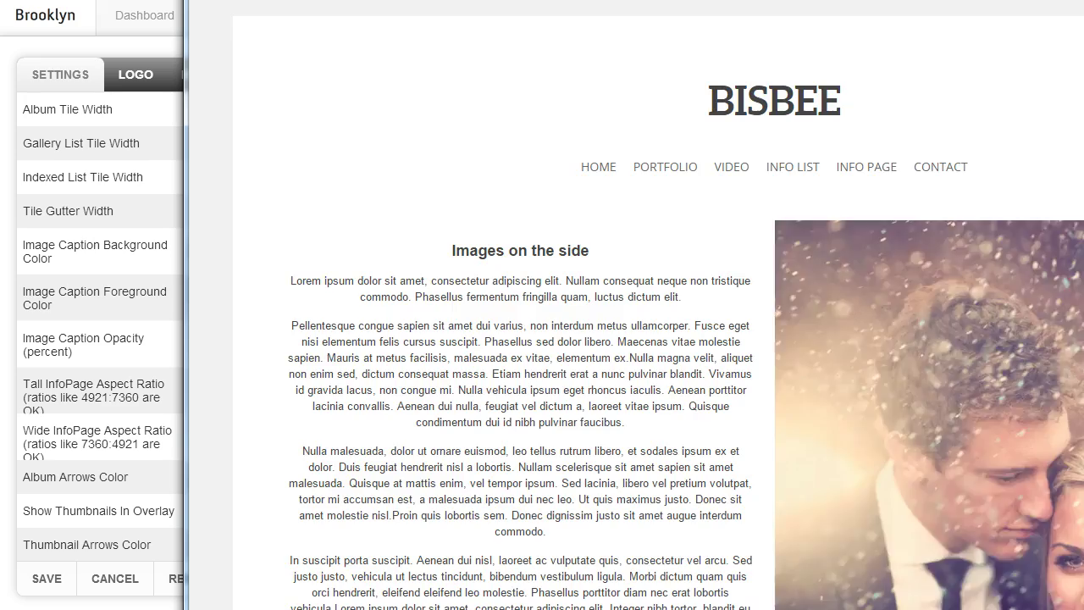
{"action": "scroll", "coordinate": [912, 237], "scroll_direction": "down", "scroll_amount": 3}
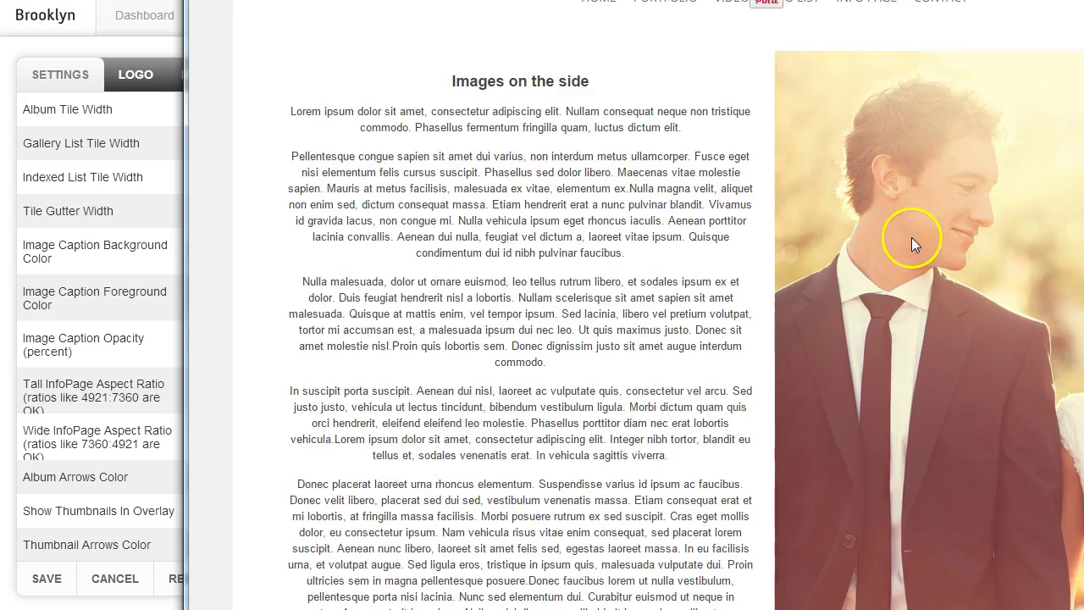
{"action": "scroll", "coordinate": [875, 272], "scroll_direction": "up", "scroll_amount": 2}
{"action": "scroll", "coordinate": [875, 273], "scroll_direction": "up", "scroll_amount": 1}
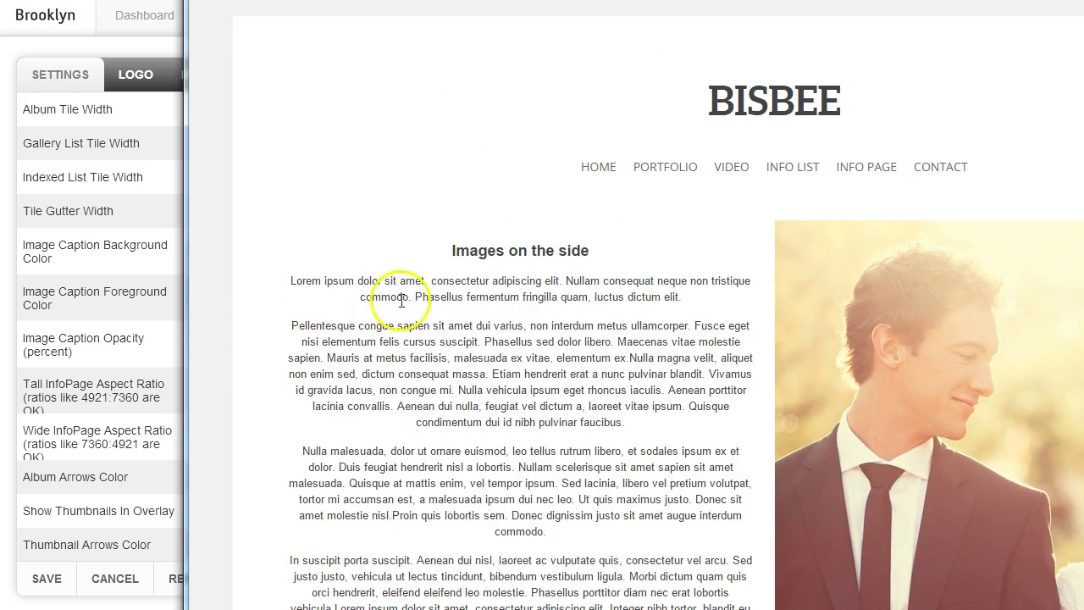
{"action": "left_click", "coordinate": [142, 436]}
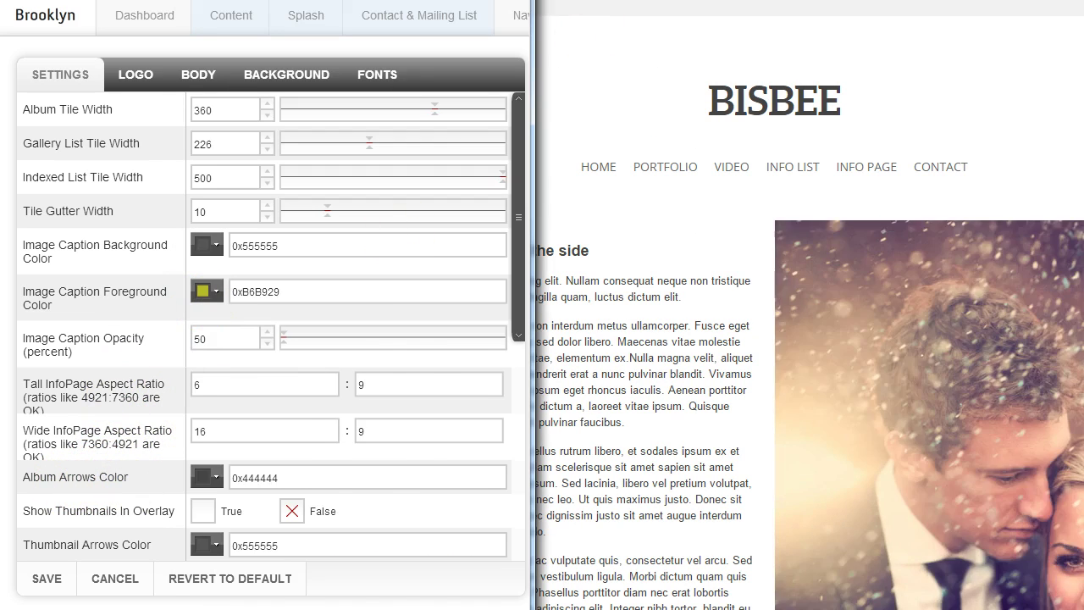
Step: Check the album overlay's arrows and thumbnail strip against the Album Arrows Color and Show Thumbnails In Overlay settings
{"action": "left_click", "coordinate": [610, 1]}
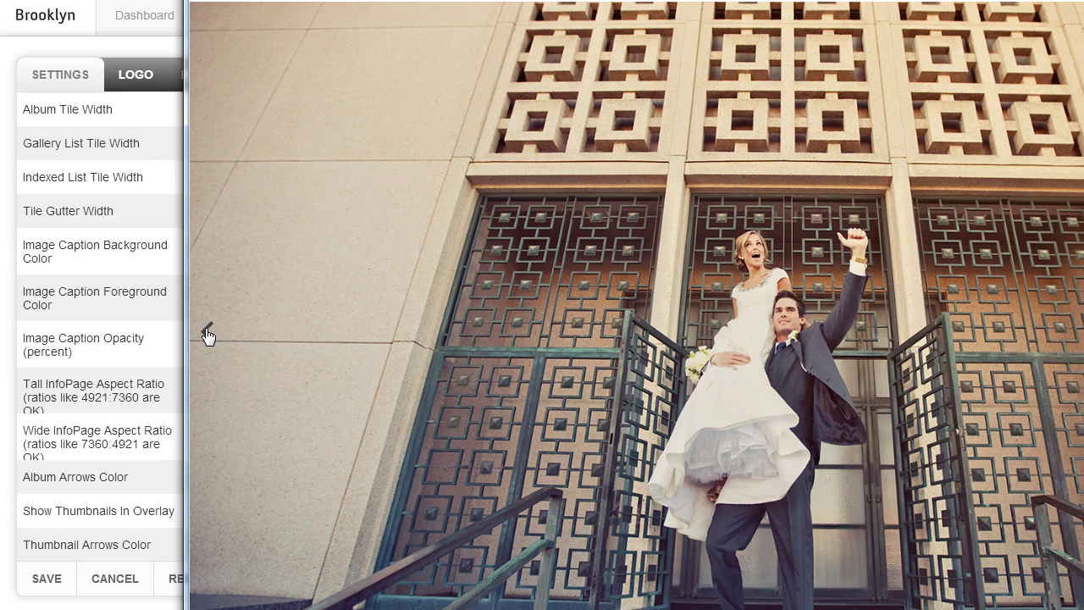
{"action": "left_click", "coordinate": [153, 513]}
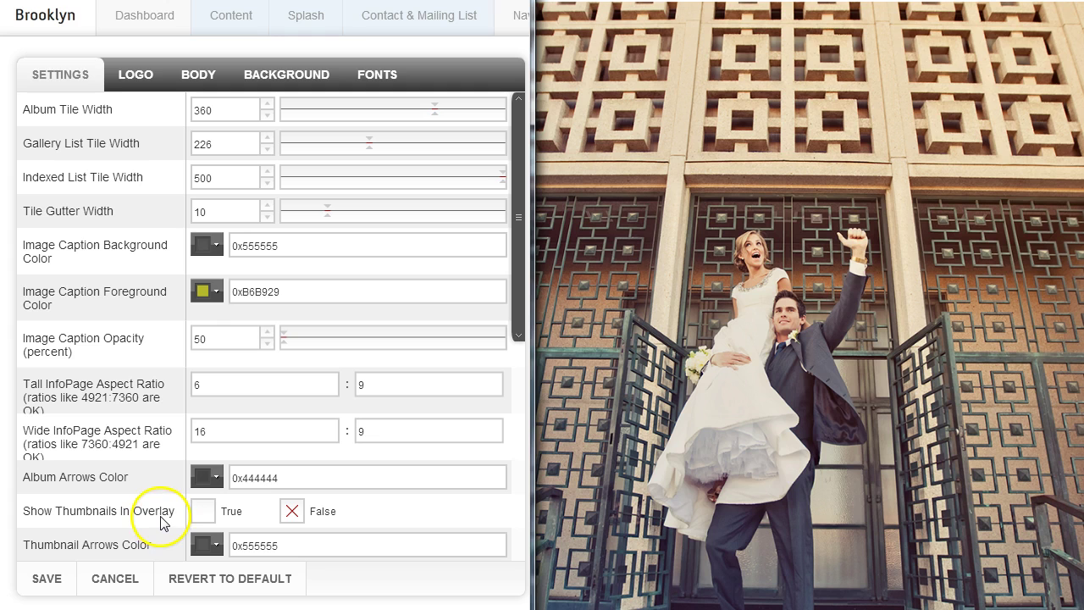
{"action": "left_click", "coordinate": [593, 0]}
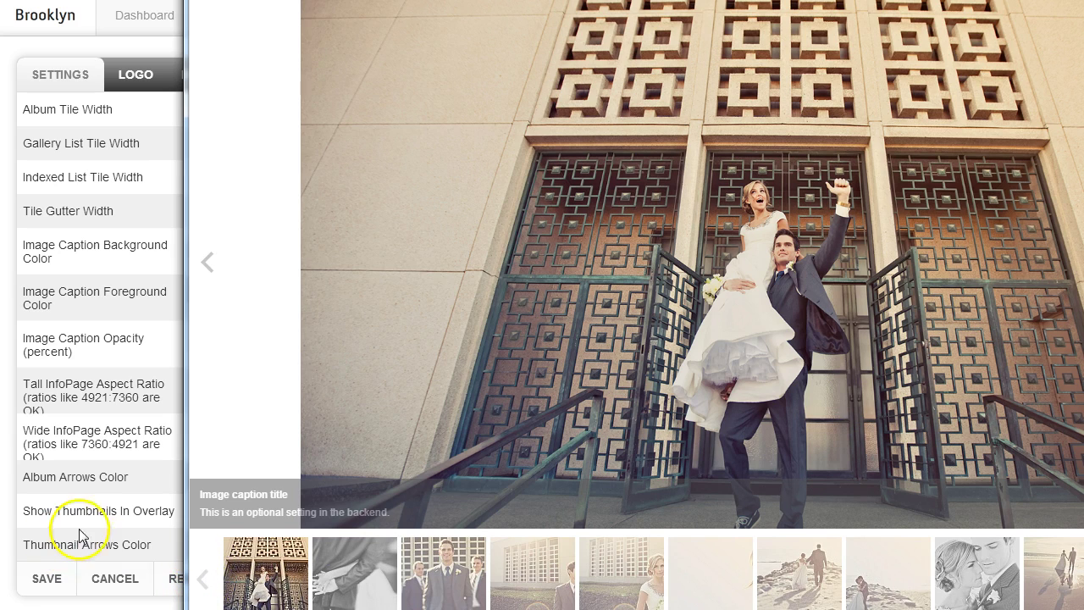
Step: Review the thumbnail size and contact form color settings, and switch to the live site's contact page for comparison
{"action": "left_click", "coordinate": [109, 541]}
{"action": "scroll", "coordinate": [133, 526], "scroll_direction": "down", "scroll_amount": 1}
{"action": "scroll", "coordinate": [134, 525], "scroll_direction": "down", "scroll_amount": 3}
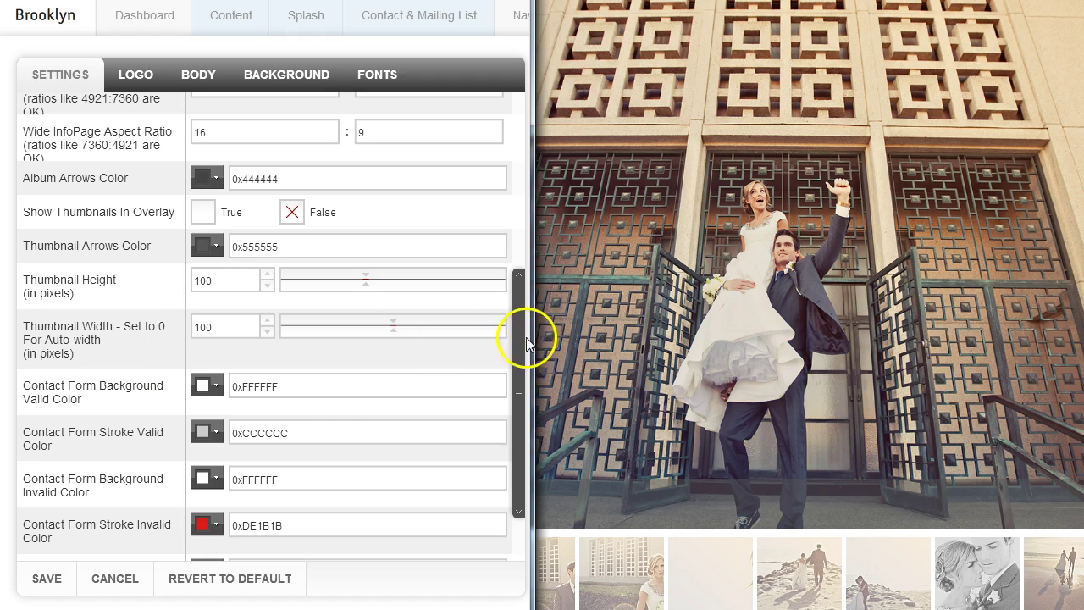
{"action": "left_click_drag", "start_coordinate": [520, 351], "coordinate": [519, 425]}
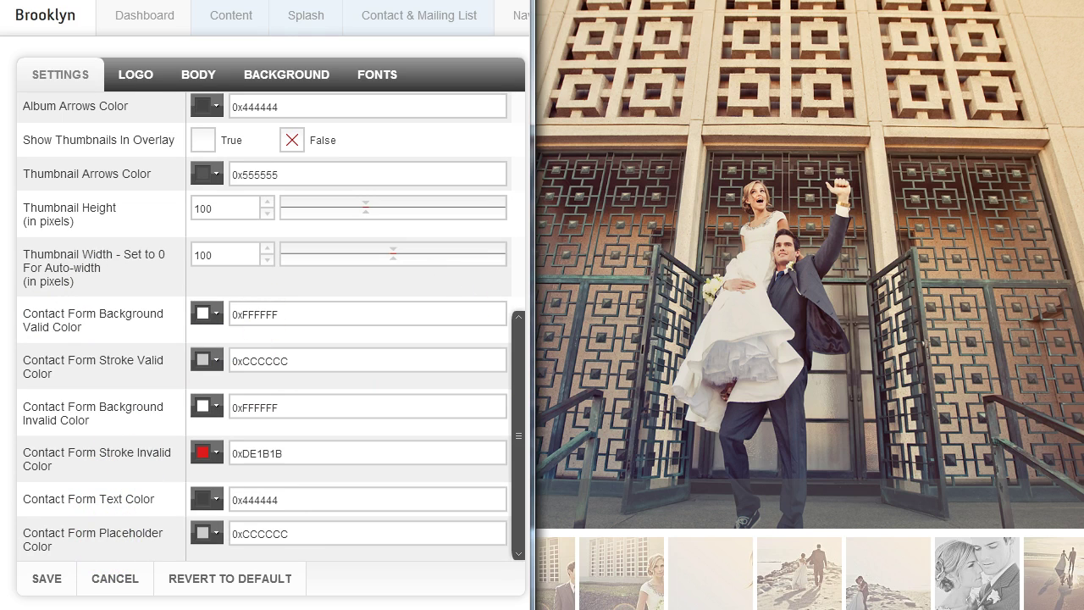
{"action": "key", "text": "alt+Tab"}
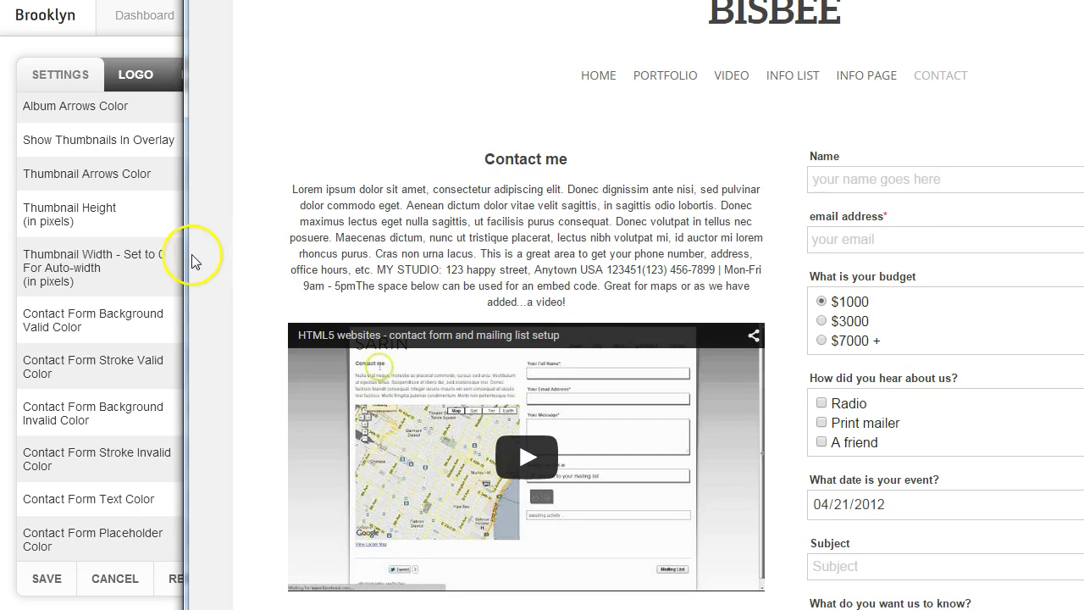
Step: Compare the contact form background, stroke, text and placeholder color settings with the form on the live contact page
{"action": "left_click_drag", "start_coordinate": [193, 261], "coordinate": [524, 296]}
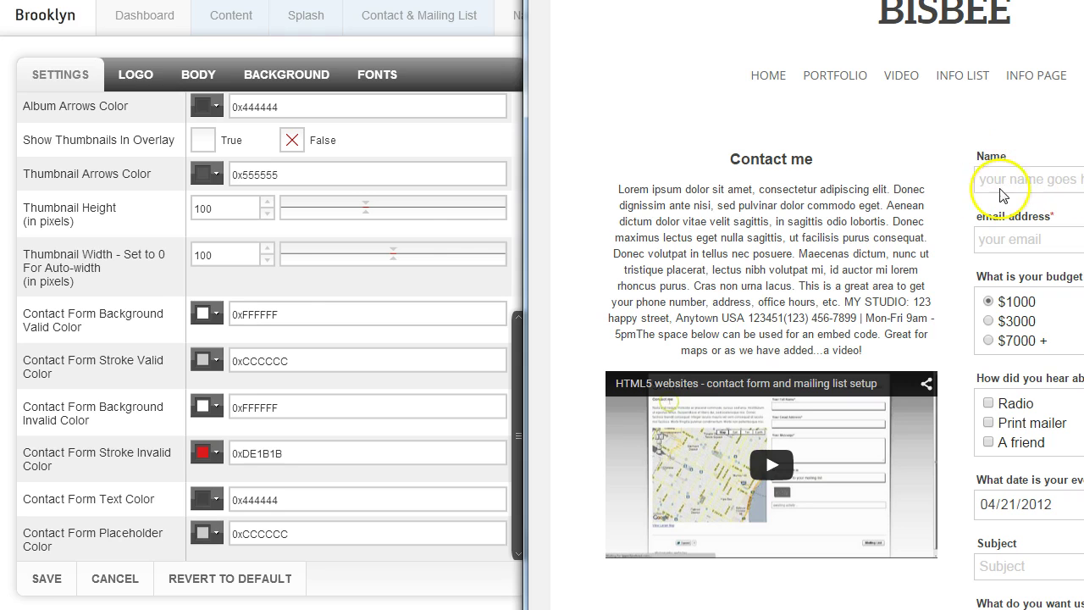
{"action": "left_click", "coordinate": [124, 414]}
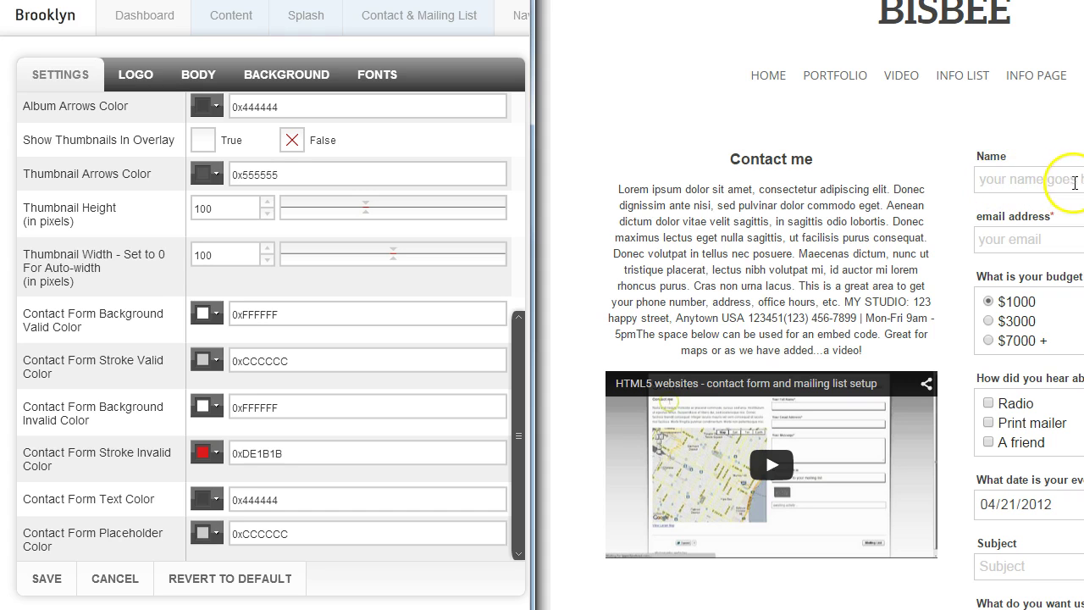
{"action": "left_click", "coordinate": [956, 183]}
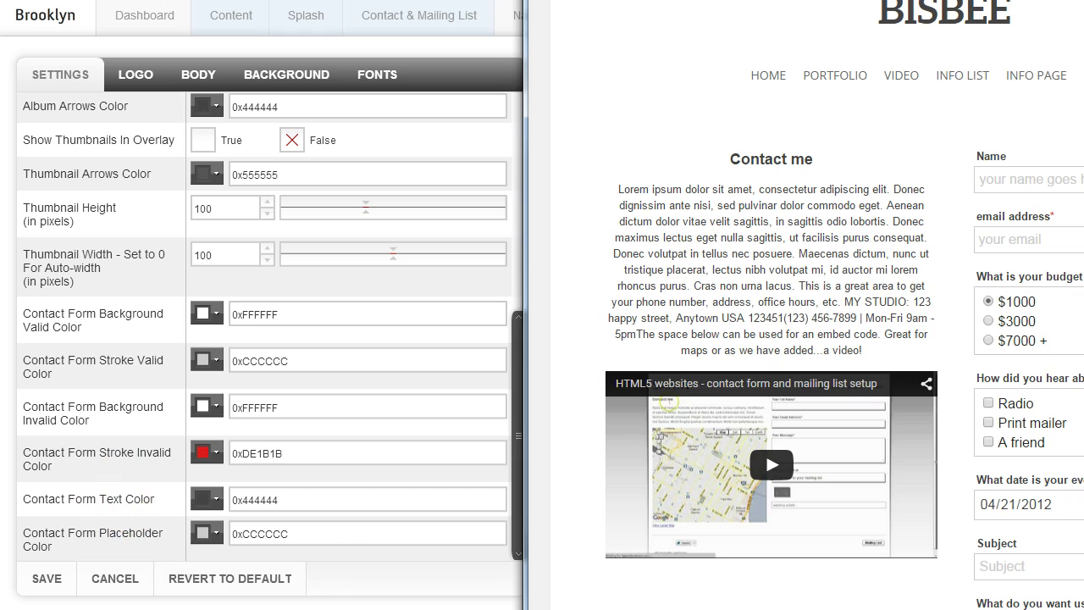
Step: Review the logo font, image, text and text color settings against the BISBEE logo on the live site
{"action": "scroll", "coordinate": [263, 330], "scroll_direction": "up", "scroll_amount": 5}
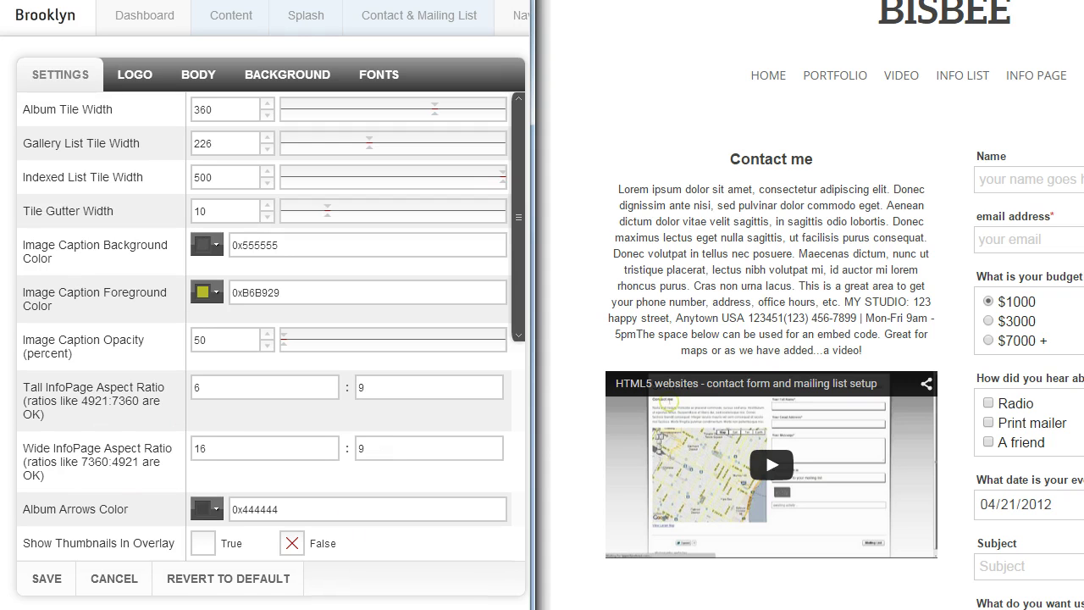
{"action": "left_click", "coordinate": [146, 77]}
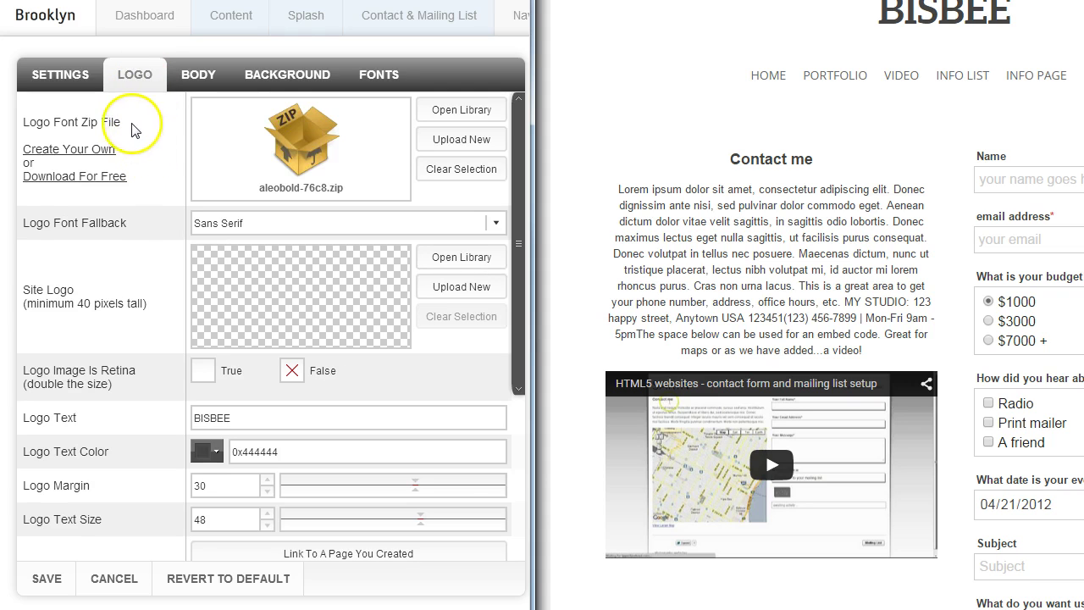
{"action": "left_click_drag", "start_coordinate": [250, 416], "coordinate": [202, 418]}
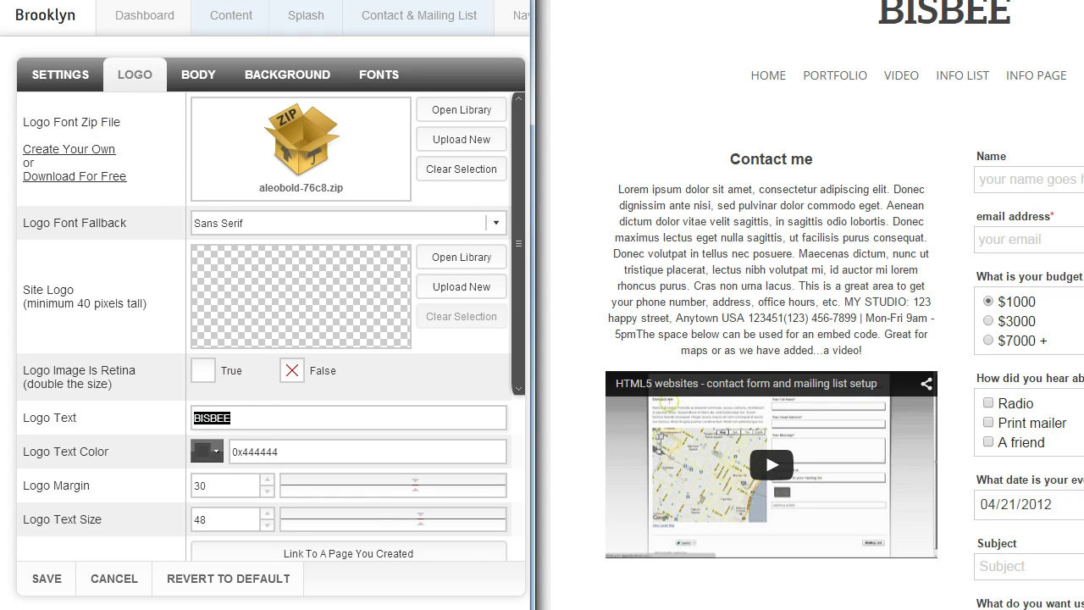
{"action": "scroll", "coordinate": [953, 133], "scroll_direction": "up", "scroll_amount": 2}
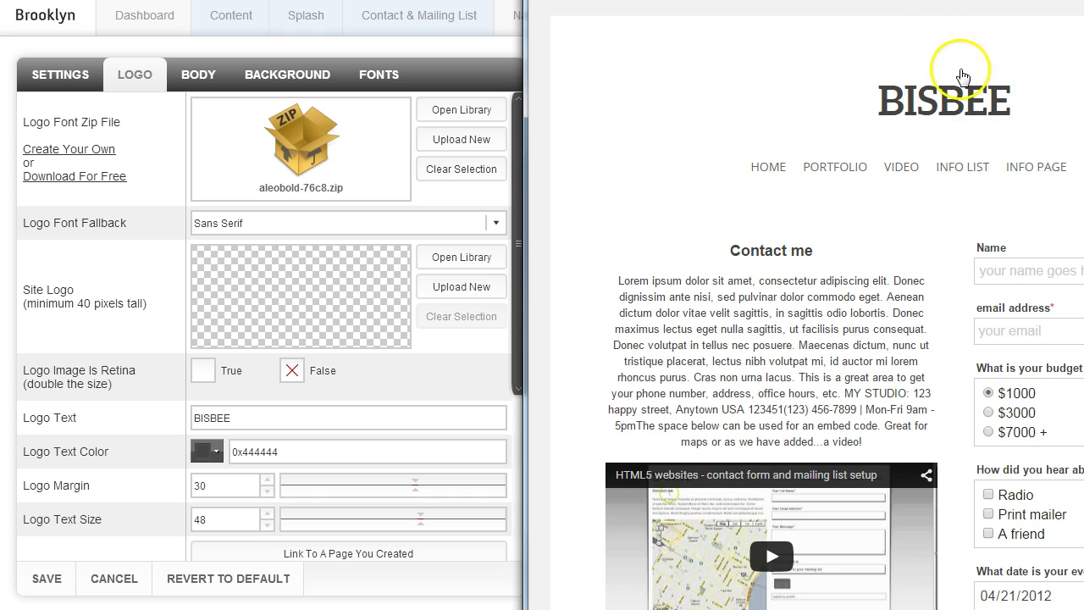
{"action": "left_click_drag", "start_coordinate": [237, 417], "coordinate": [204, 421]}
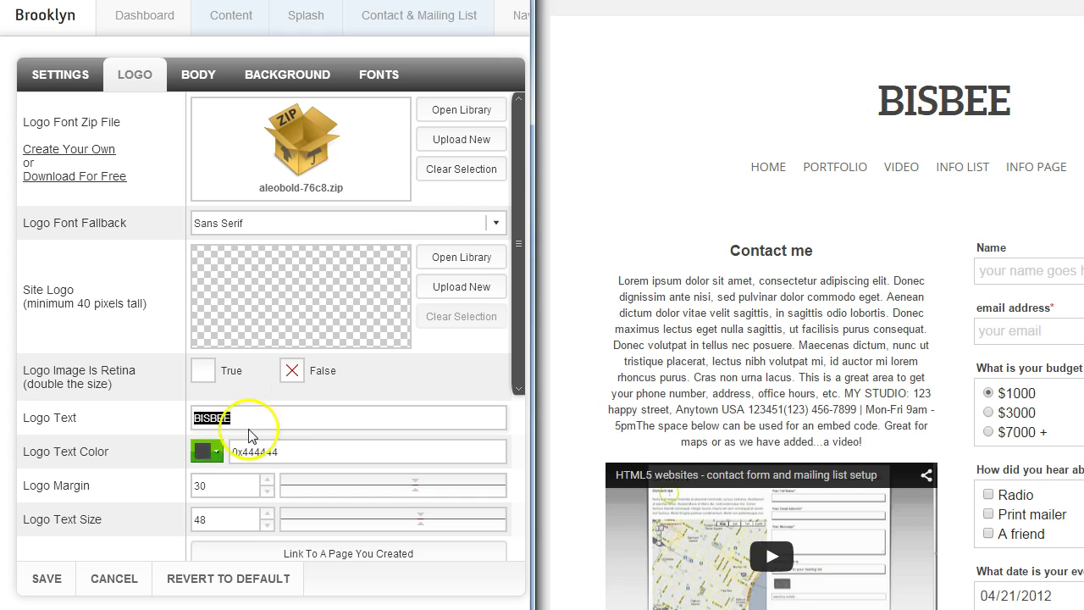
{"action": "left_click_drag", "start_coordinate": [519, 284], "coordinate": [516, 372]}
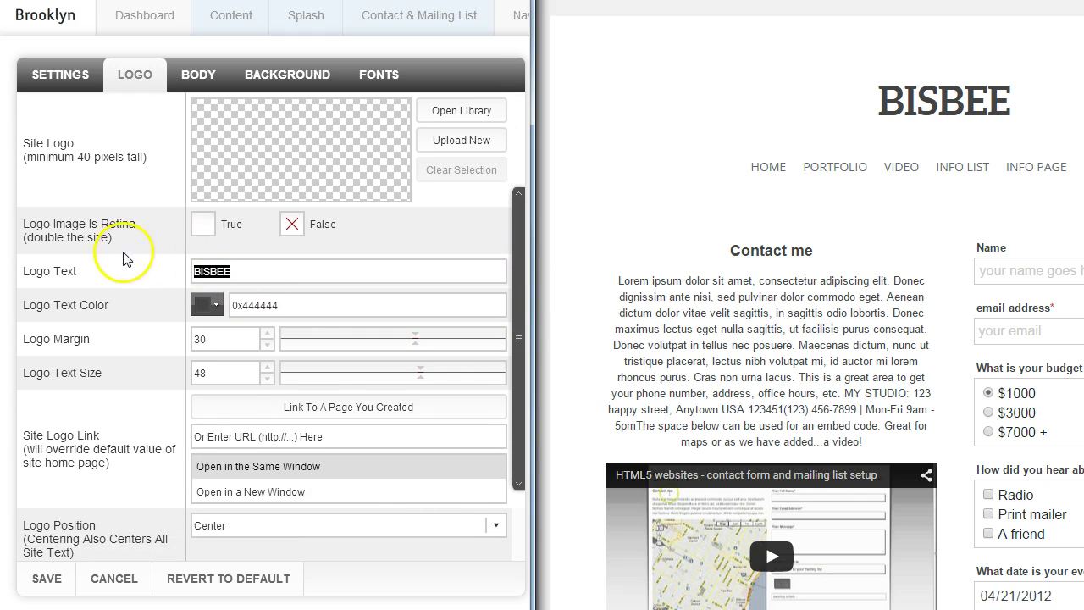
{"action": "left_click", "coordinate": [294, 305]}
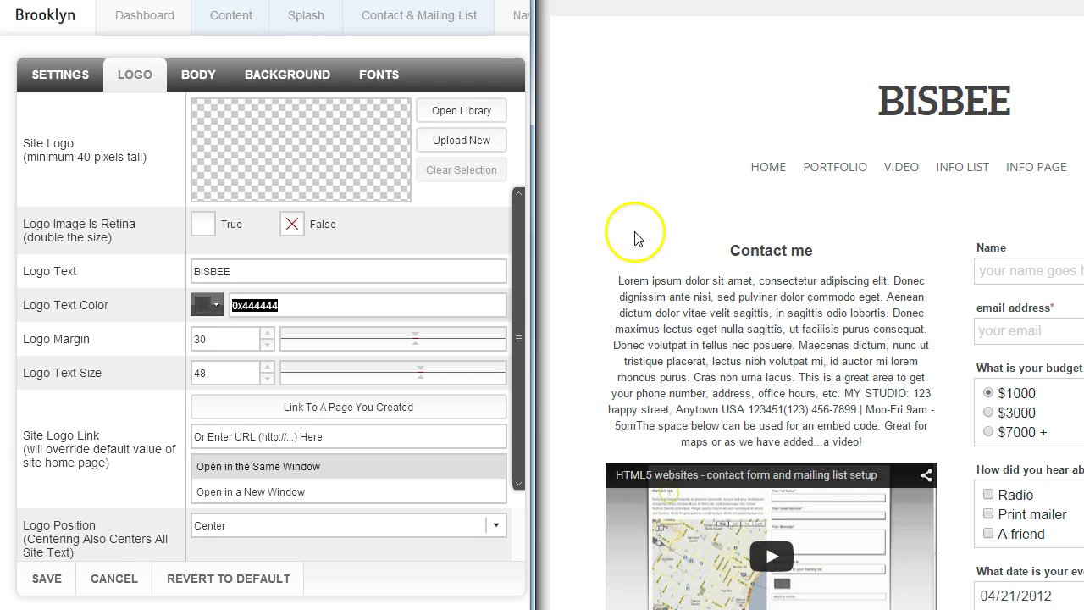
Step: Examine the logo margin, text size, Site Logo Link and Logo Position options in the logo settings
{"action": "left_click_drag", "start_coordinate": [522, 288], "coordinate": [516, 355]}
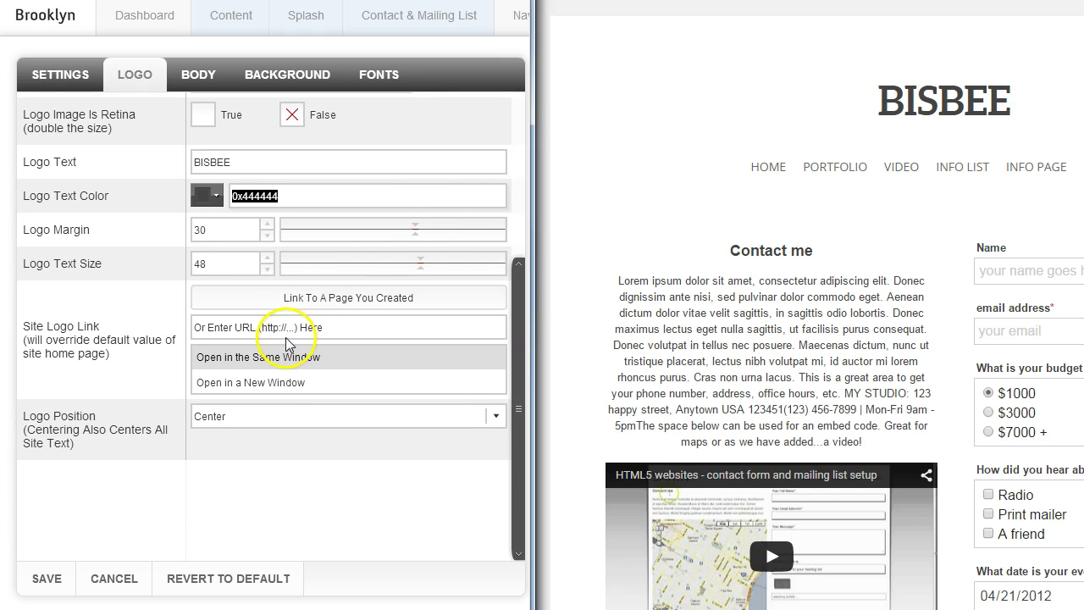
{"action": "left_click", "coordinate": [356, 327]}
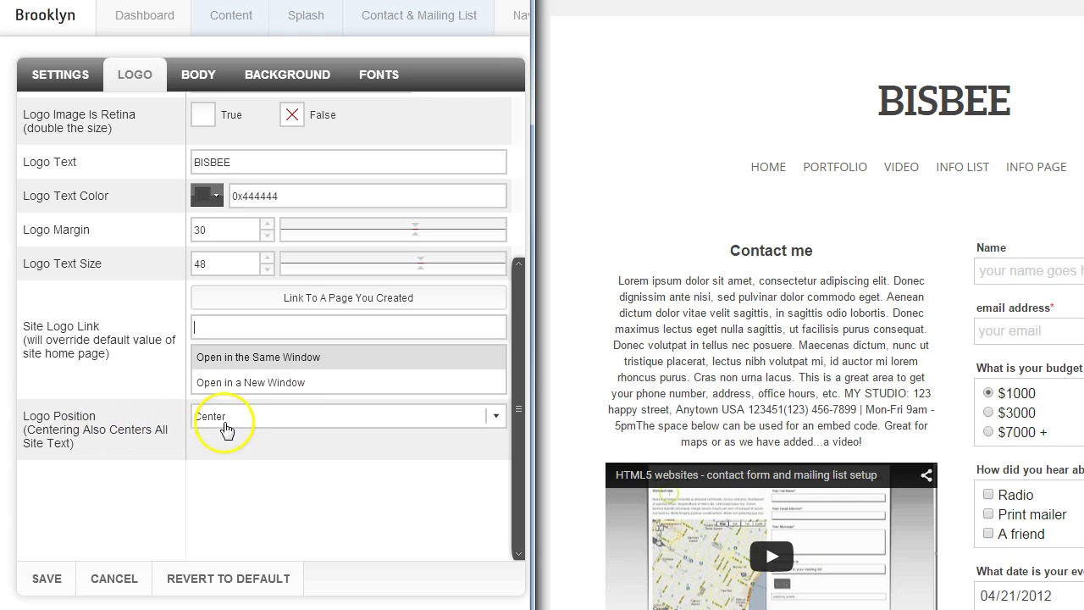
{"action": "left_click", "coordinate": [496, 416]}
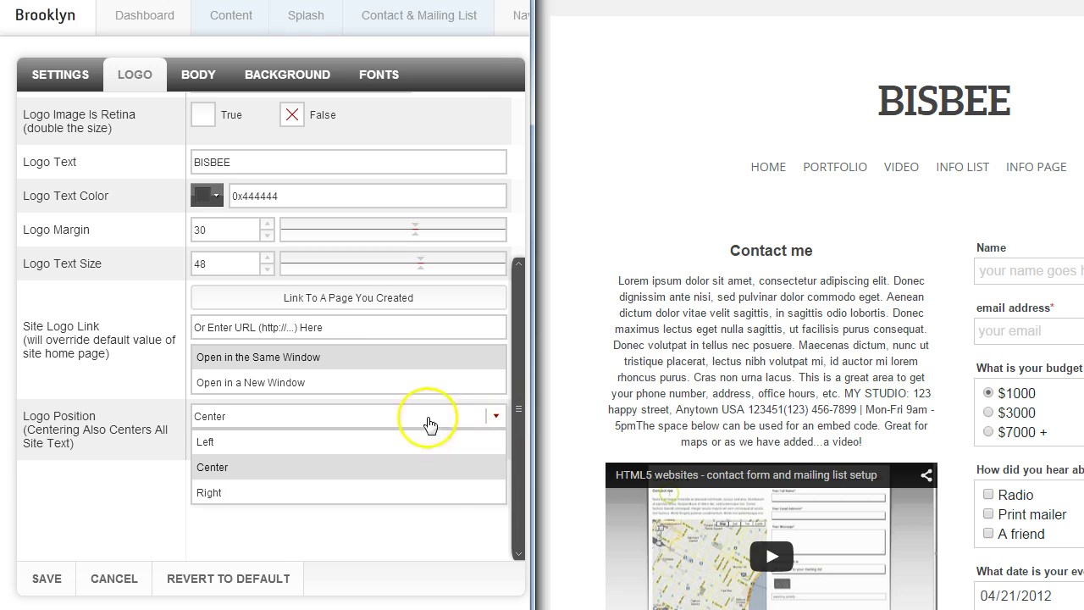
{"action": "left_click", "coordinate": [107, 477]}
{"action": "mouse_move", "coordinate": [1015, 170]}
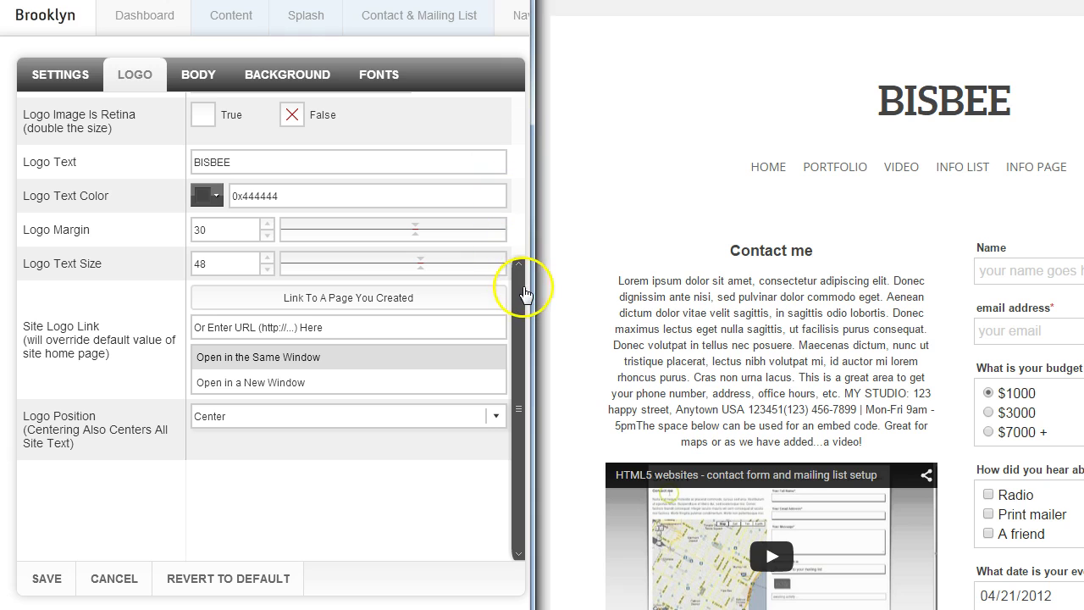
{"action": "left_click_drag", "start_coordinate": [523, 277], "coordinate": [531, 99]}
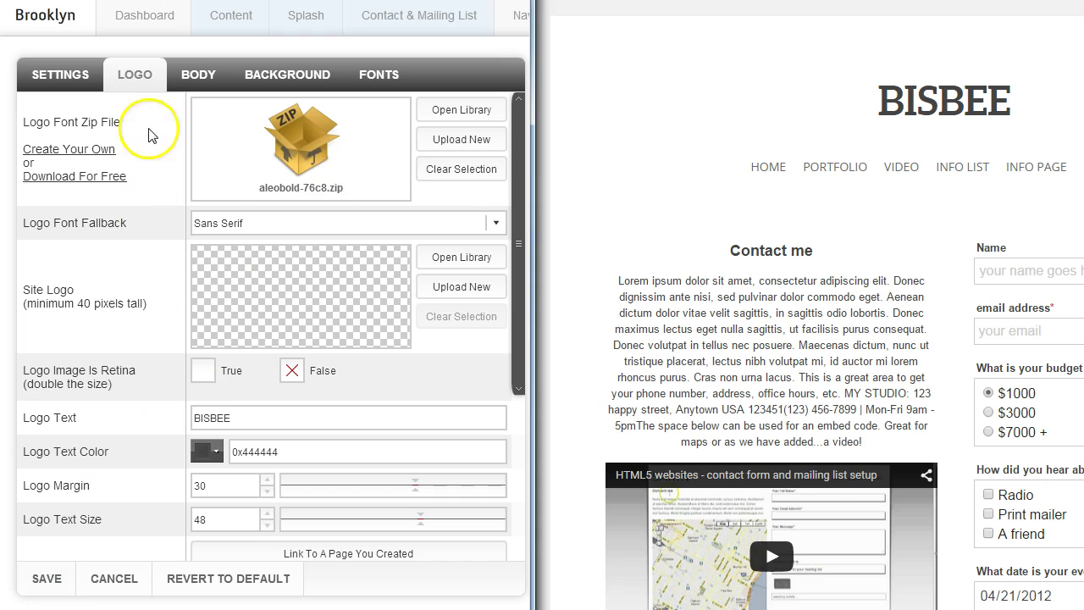
Step: Compare the body's Maximum Width, Padding/Tightness and Border Width settings with the live home page layout
{"action": "left_click", "coordinate": [199, 80]}
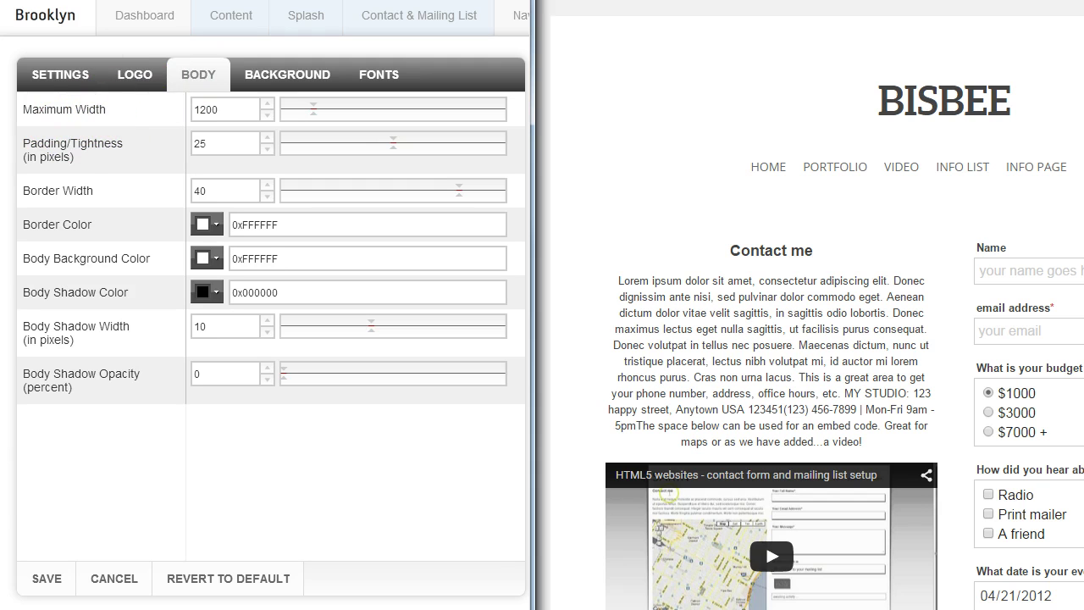
{"action": "left_click", "coordinate": [1069, 2]}
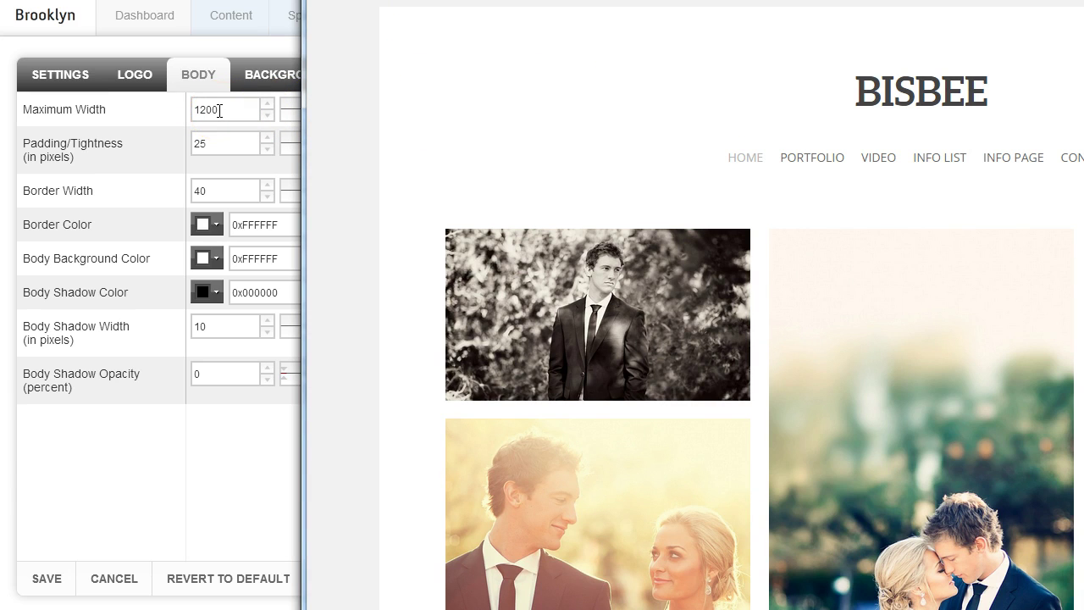
{"action": "left_click", "coordinate": [129, 150]}
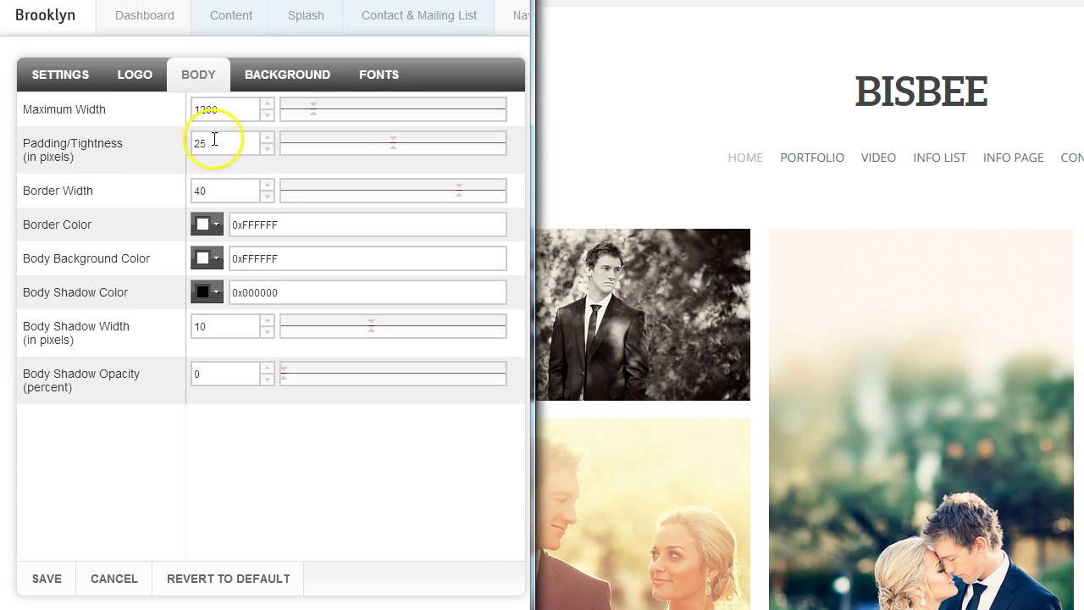
{"action": "left_click", "coordinate": [603, 163]}
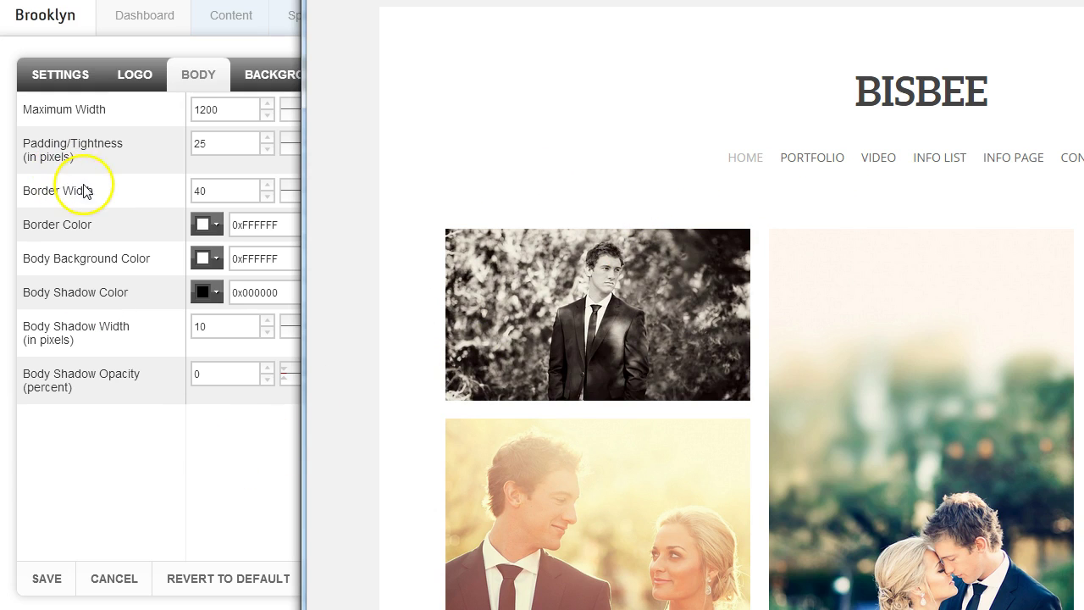
{"action": "left_click", "coordinate": [113, 200]}
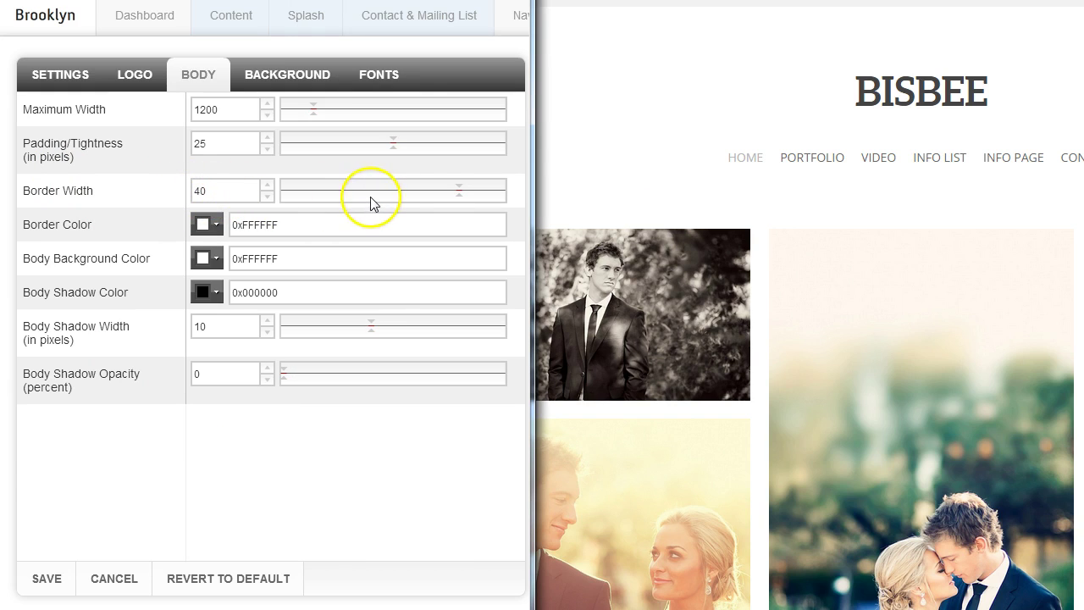
{"action": "left_click", "coordinate": [588, 172]}
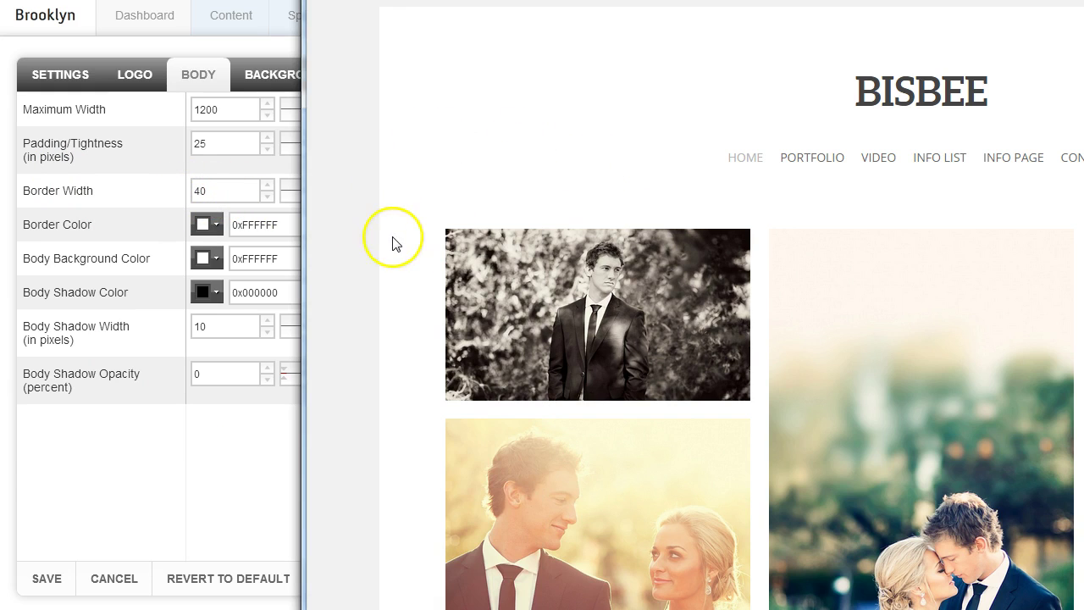
Step: Set the body Border Color to 0xACE017, save it and check the border on the live site
{"action": "left_click", "coordinate": [271, 233]}
{"action": "left_click_drag", "start_coordinate": [290, 222], "coordinate": [252, 222]}
{"action": "type", "text": "ACE017"}
{"action": "left_click", "coordinate": [217, 226]}
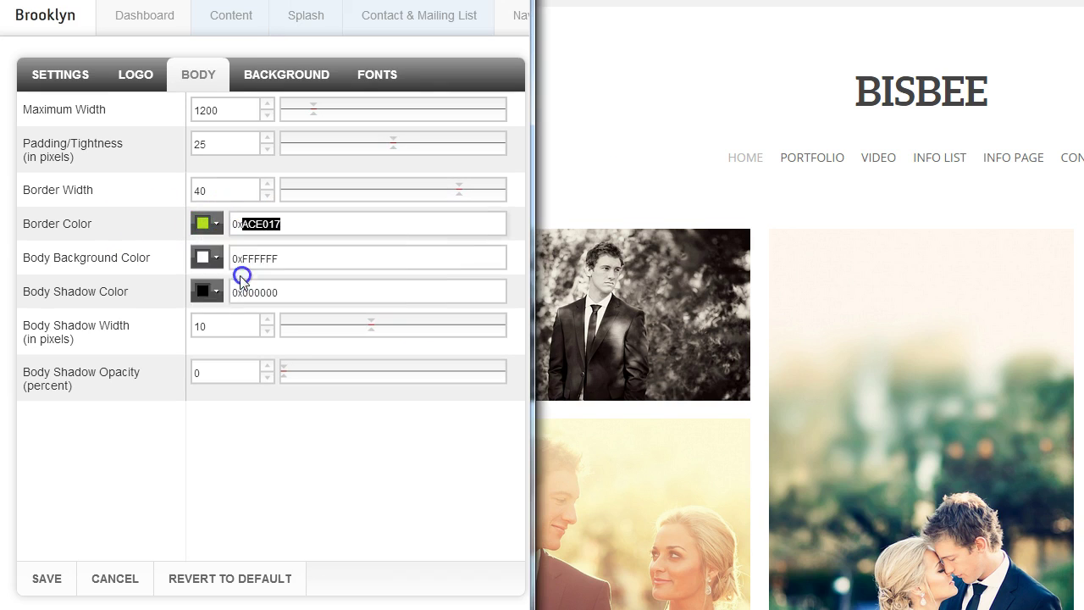
{"action": "left_click", "coordinate": [44, 577]}
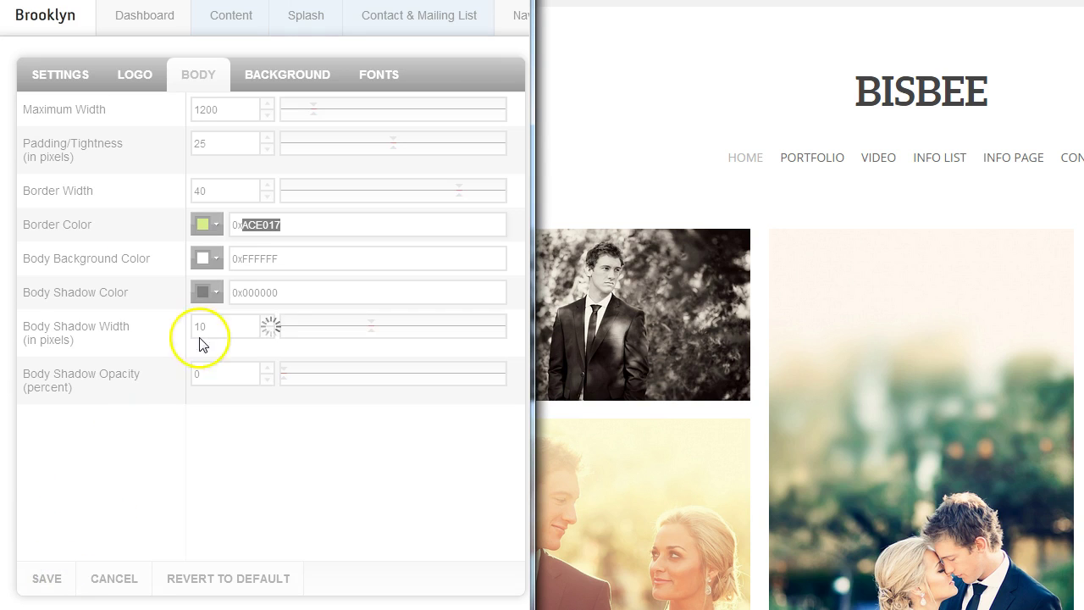
{"action": "left_click", "coordinate": [646, 96]}
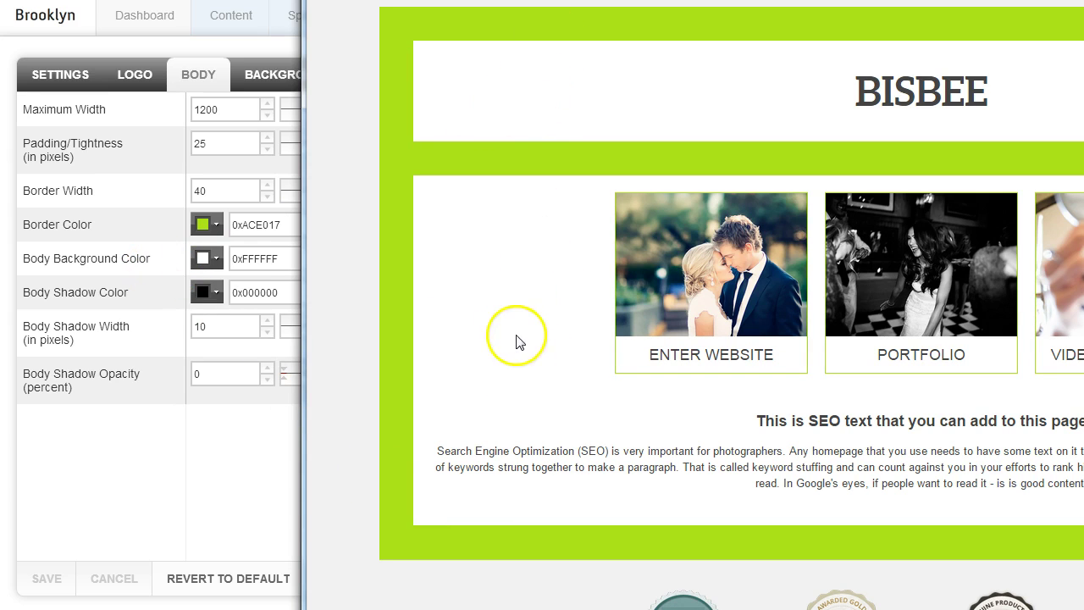
Step: Review the Body Shadow Color, Width and Opacity settings
{"action": "left_click", "coordinate": [118, 301]}
{"action": "mouse_move", "coordinate": [113, 443]}
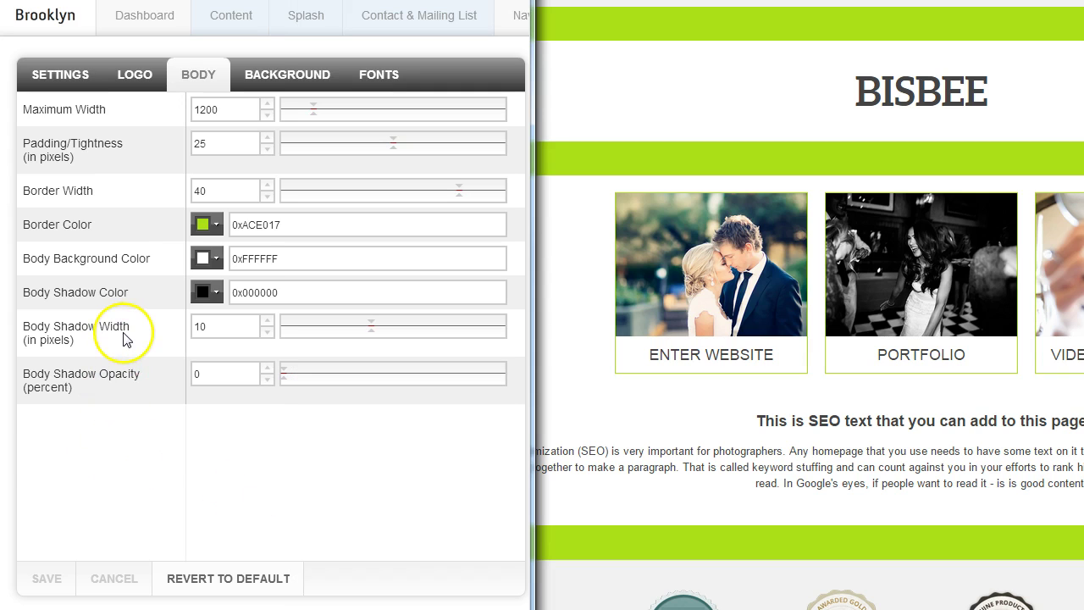
{"action": "left_click", "coordinate": [129, 392]}
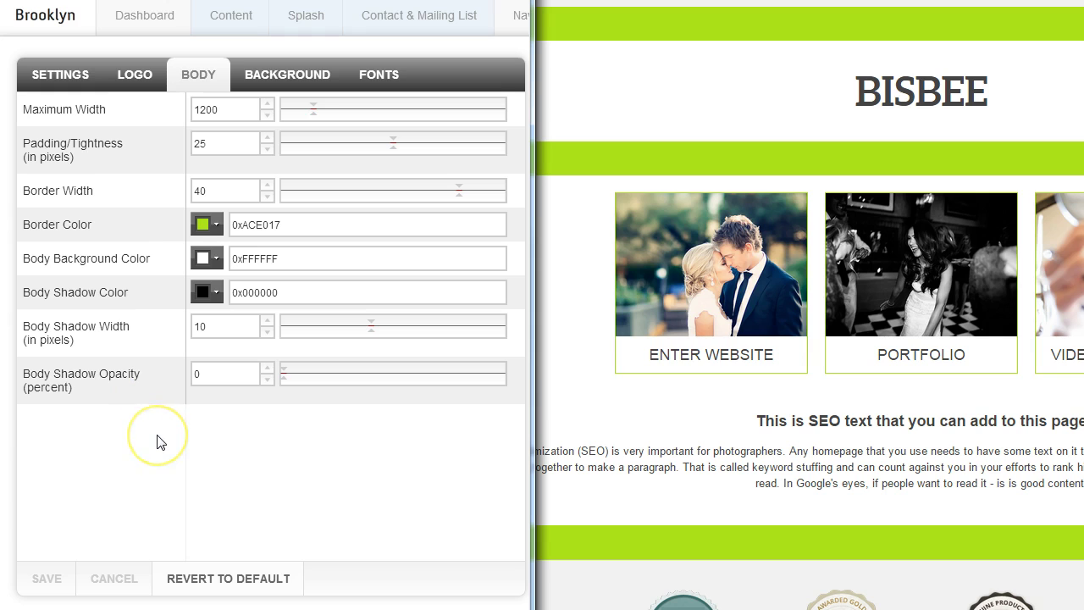
Step: Set the Background Gradient Bottom Color to 0x10EAEE, save it and check the background on the live site
{"action": "left_click", "coordinate": [298, 69]}
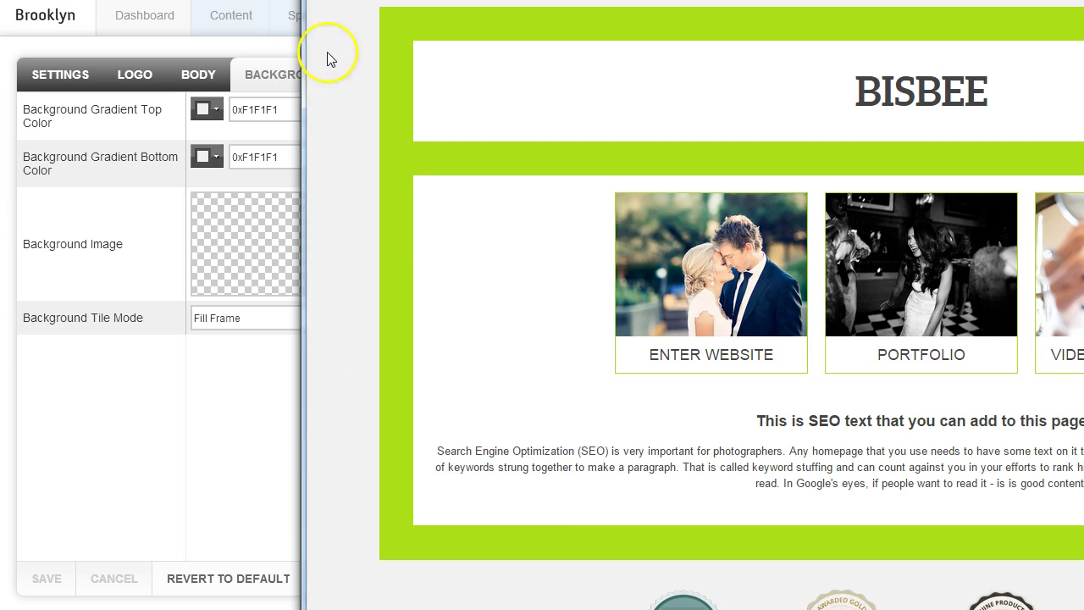
{"action": "mouse_move", "coordinate": [274, 111]}
{"action": "left_click_drag", "start_coordinate": [273, 111], "coordinate": [223, 107]}
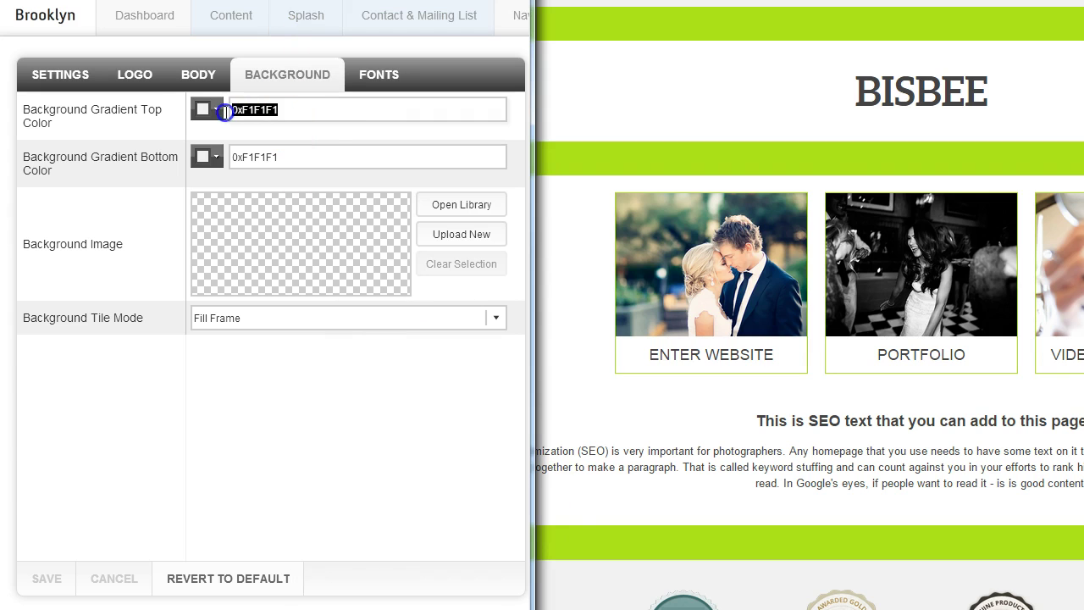
{"action": "left_click_drag", "start_coordinate": [283, 156], "coordinate": [219, 156]}
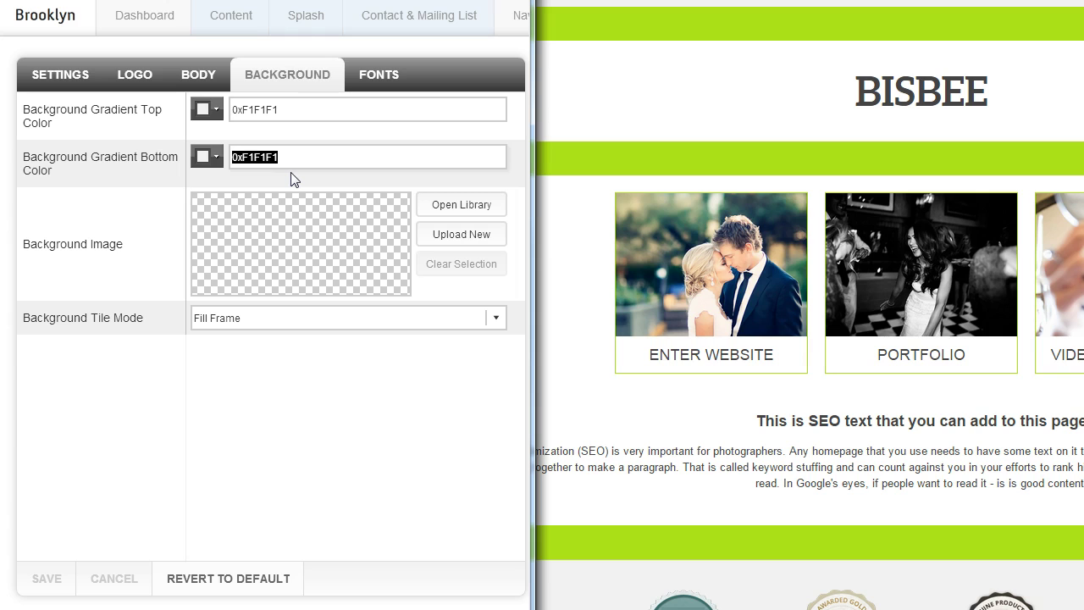
{"action": "left_click", "coordinate": [216, 157]}
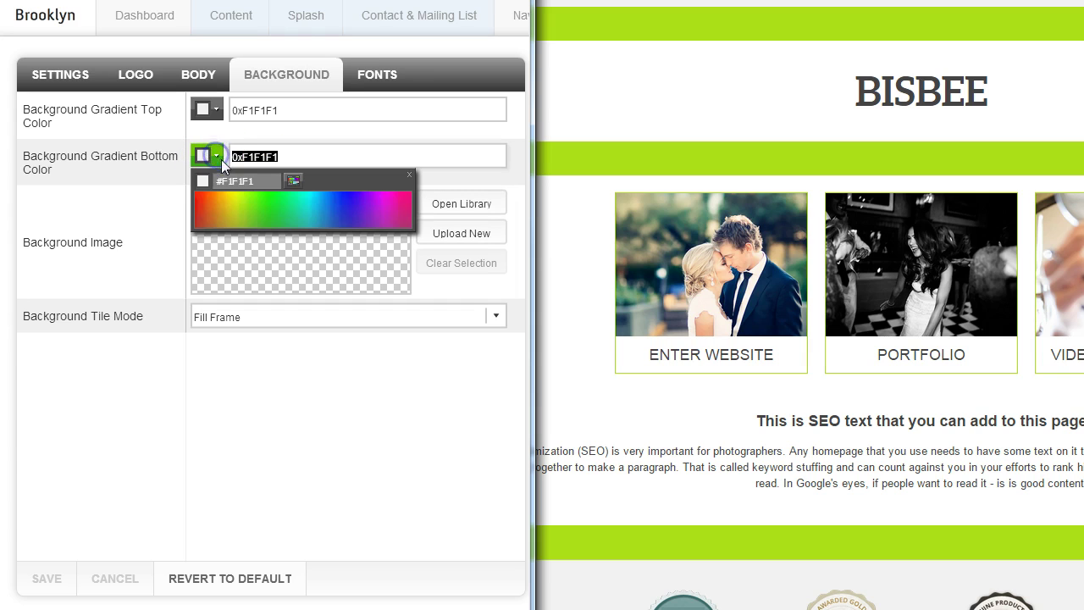
{"action": "left_click", "coordinate": [307, 203]}
{"action": "left_click", "coordinate": [51, 576]}
{"action": "left_click", "coordinate": [750, 53]}
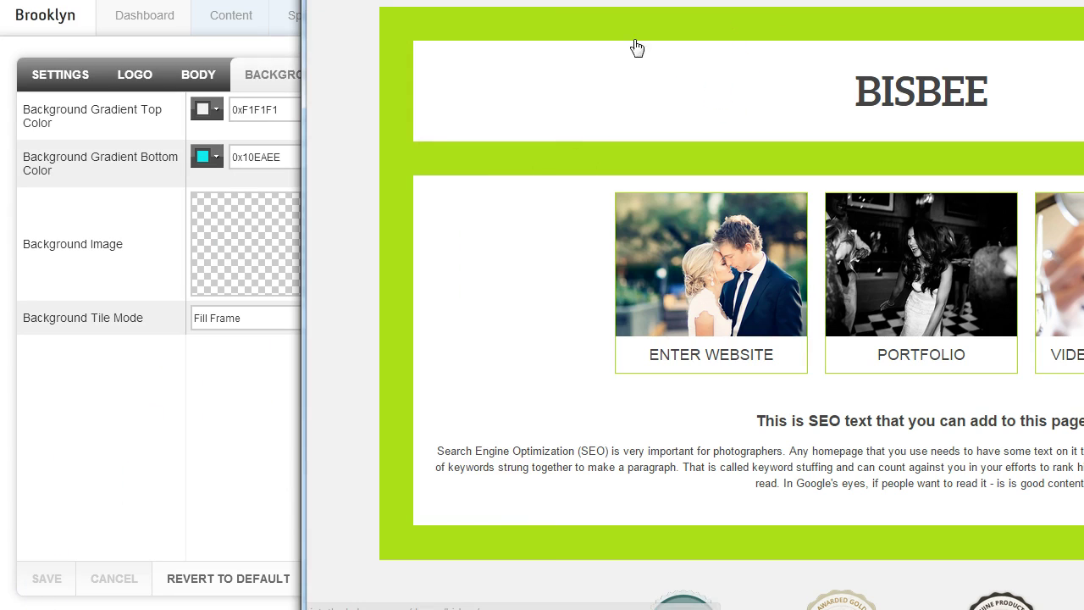
Step: Examine the Background Tile Mode options for the background image, keeping Fill Frame selected
{"action": "left_click", "coordinate": [364, 165]}
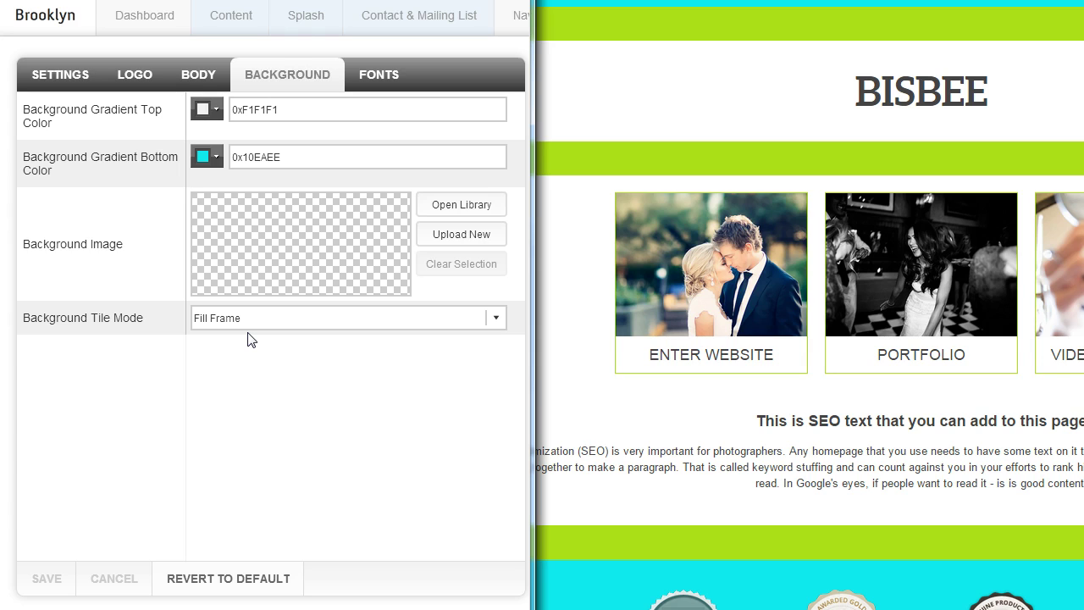
{"action": "left_click", "coordinate": [496, 319]}
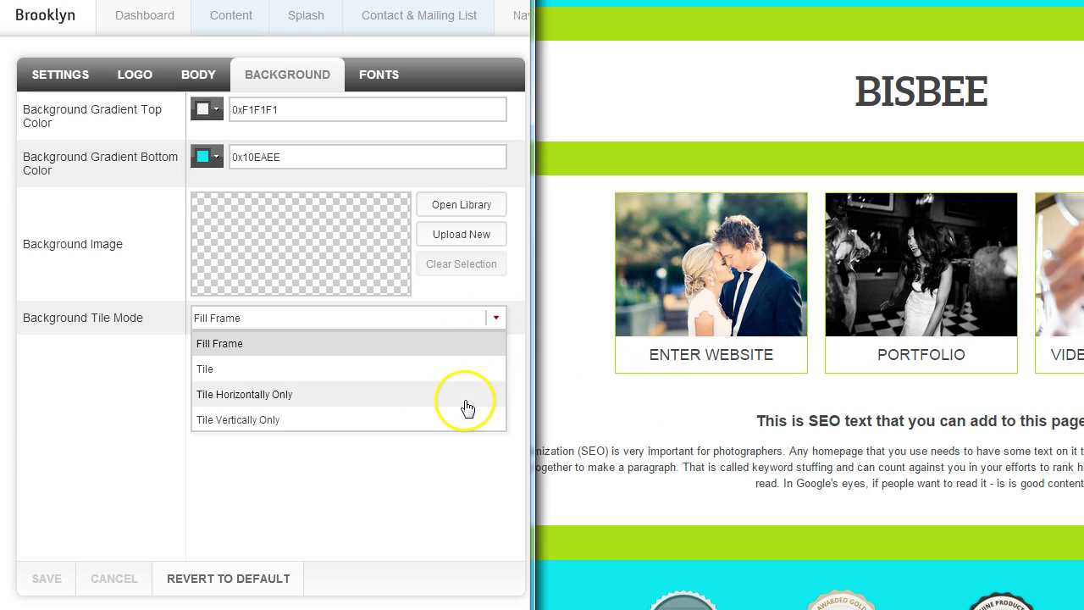
{"action": "left_click", "coordinate": [431, 462]}
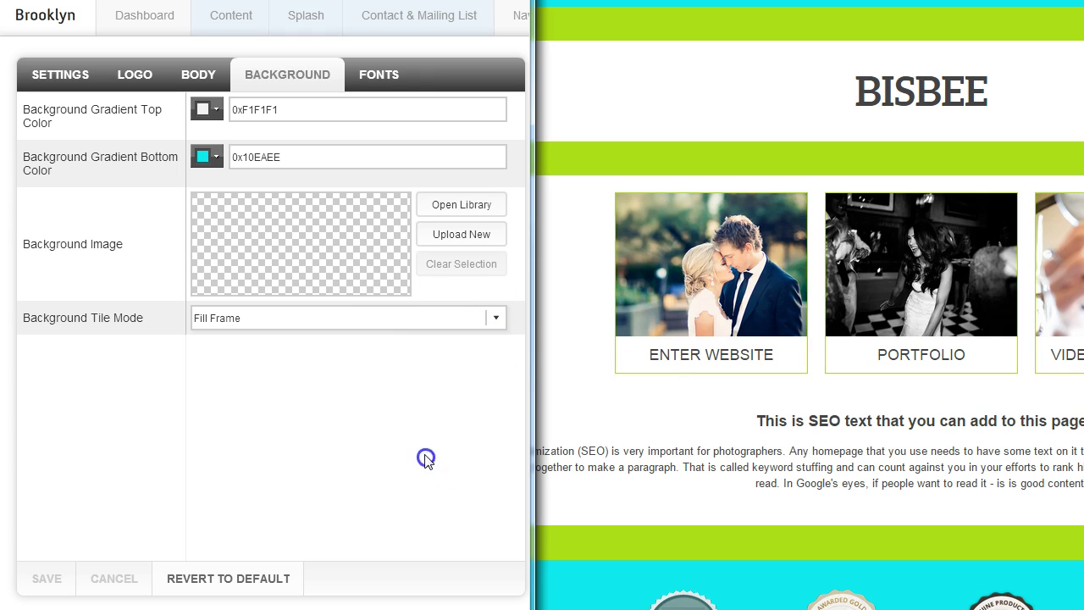